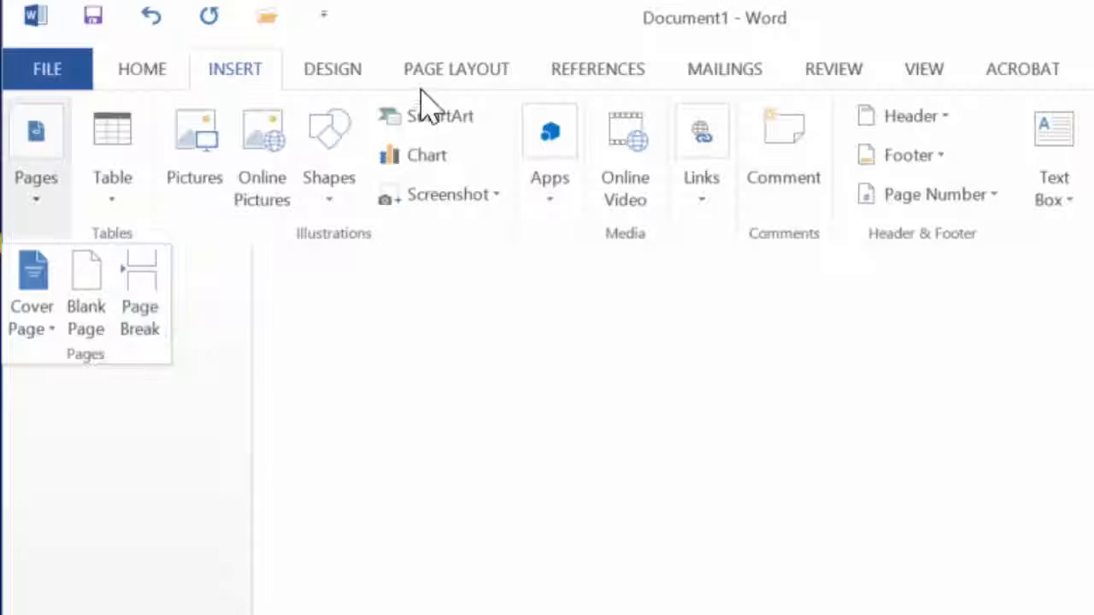
Examine Word's commands for page breaks, references, mailings and review
click(425, 74)
click(364, 116)
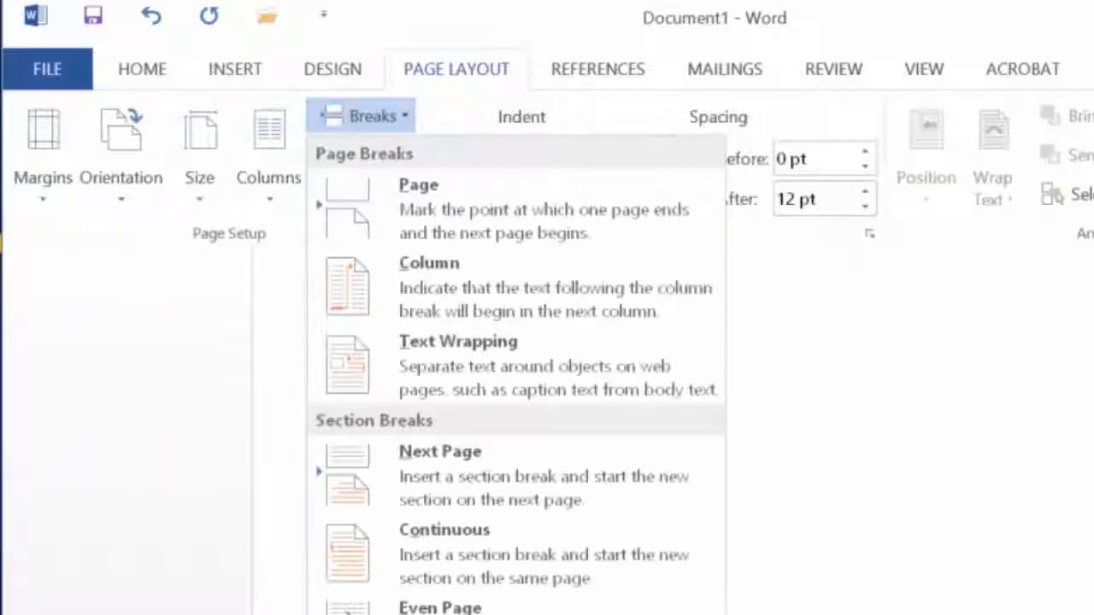
click(436, 222)
click(598, 69)
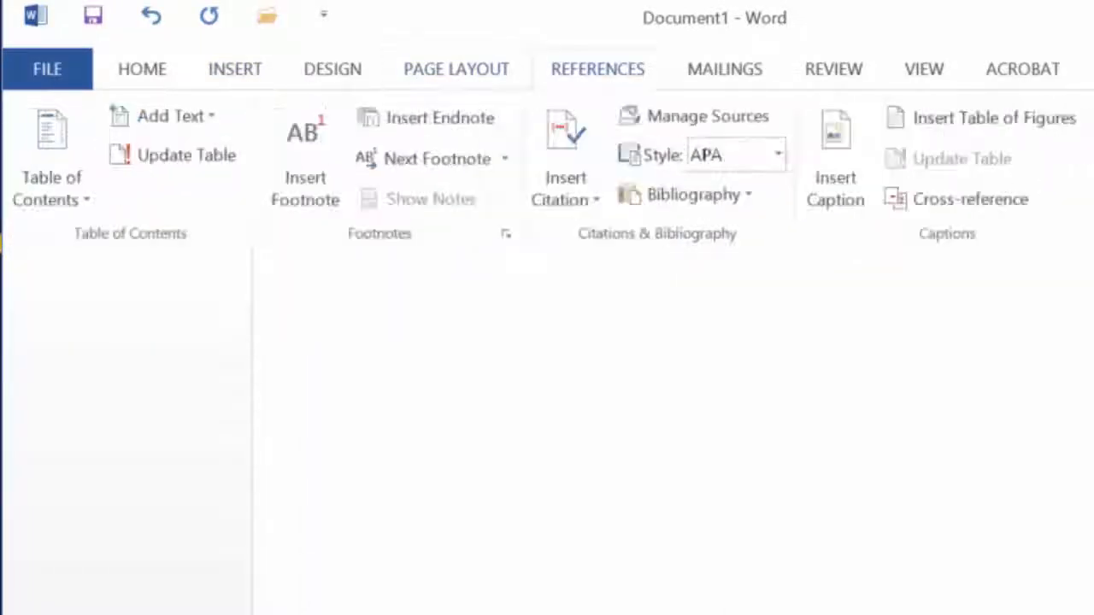
click(723, 75)
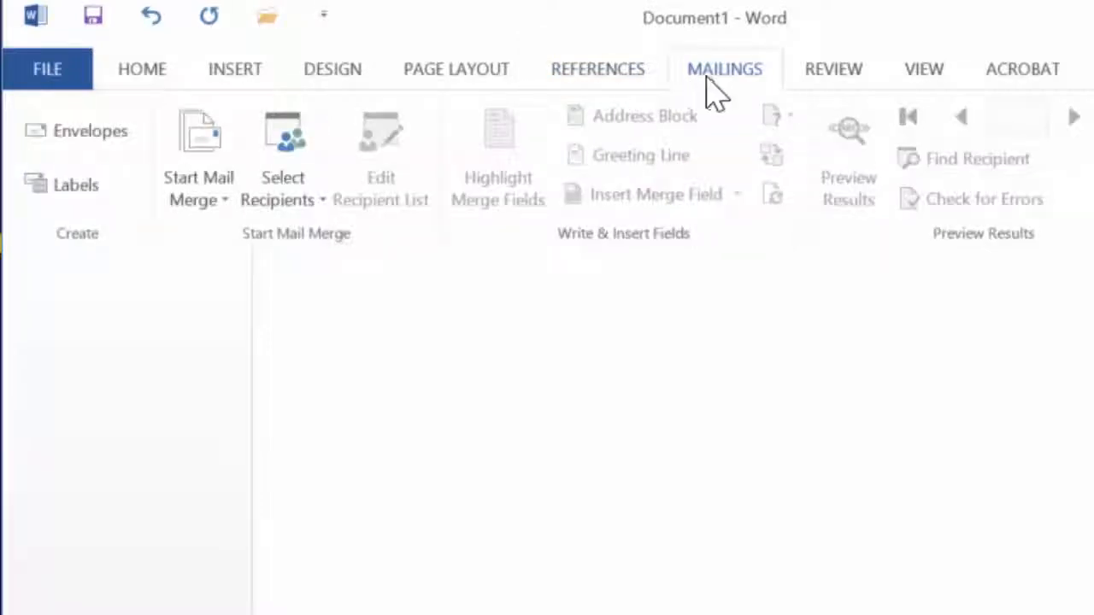
click(829, 70)
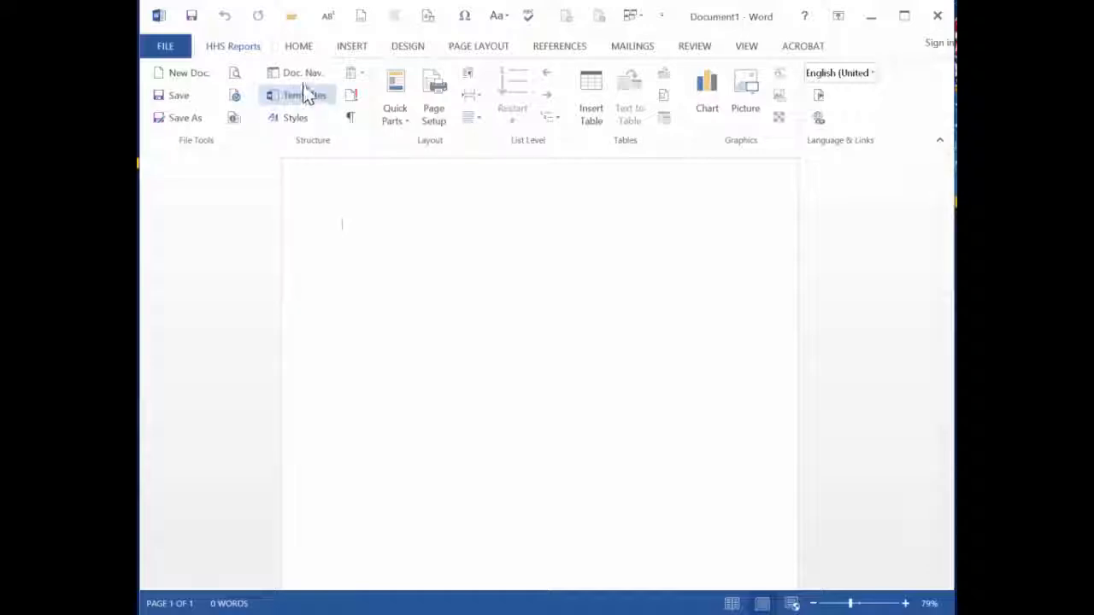
Show the document Navigation pane and the Styles pane, and display the Productivity commands
click(300, 75)
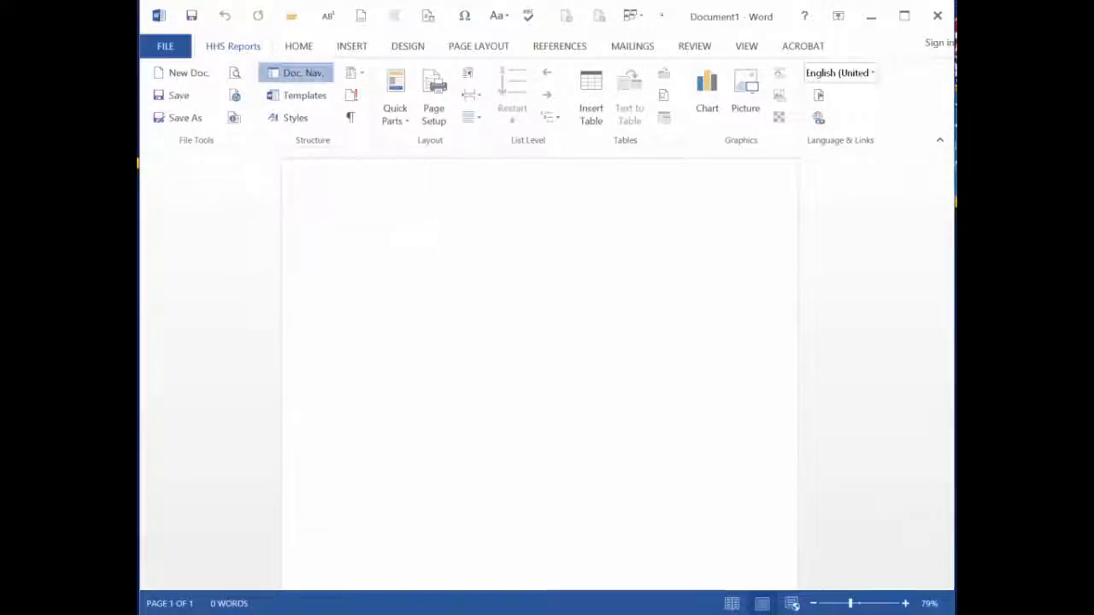
click(288, 117)
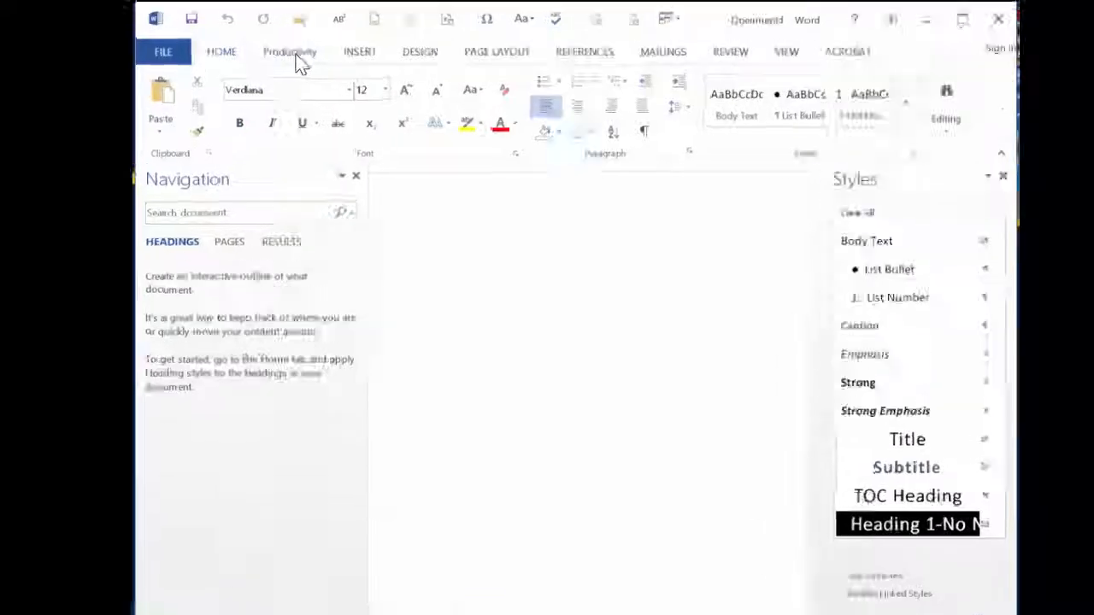
click(281, 45)
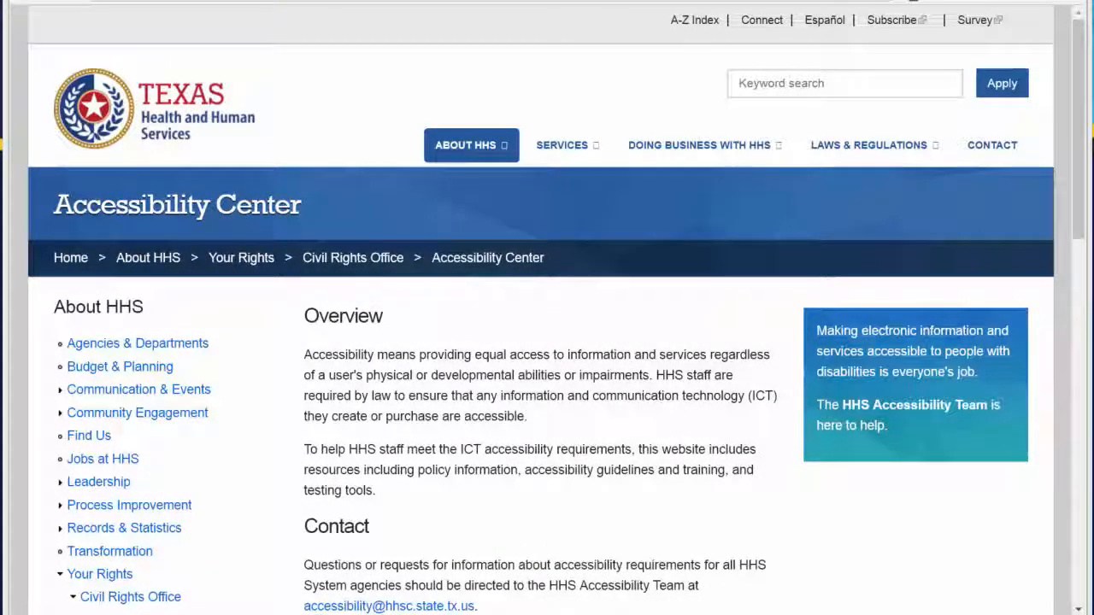
Find the Resources link under Accessibility Center on the HHS website and follow it
click(1078, 581)
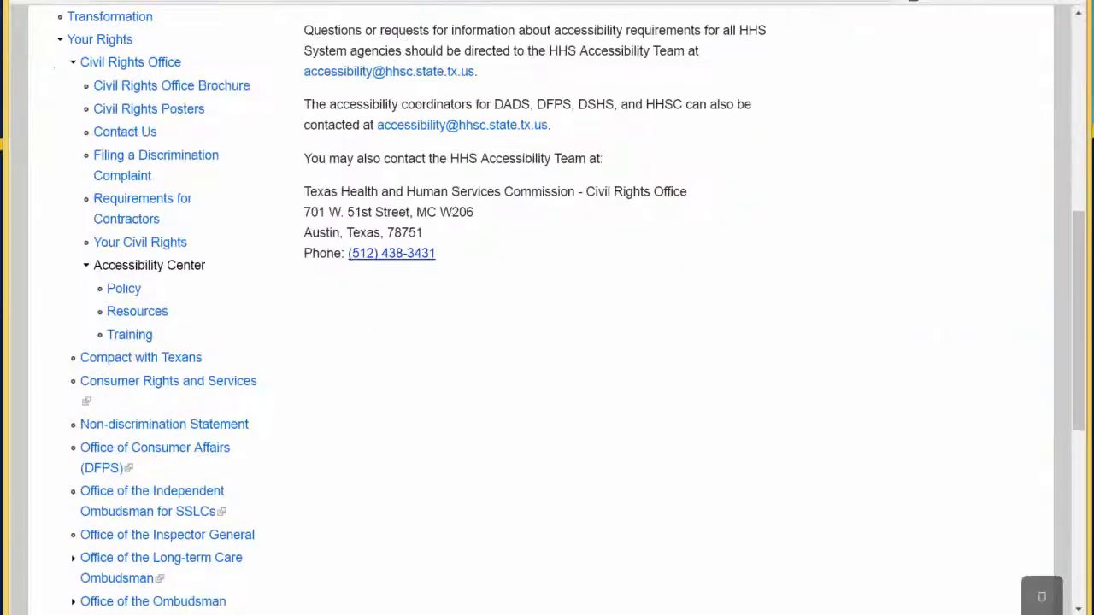
click(149, 316)
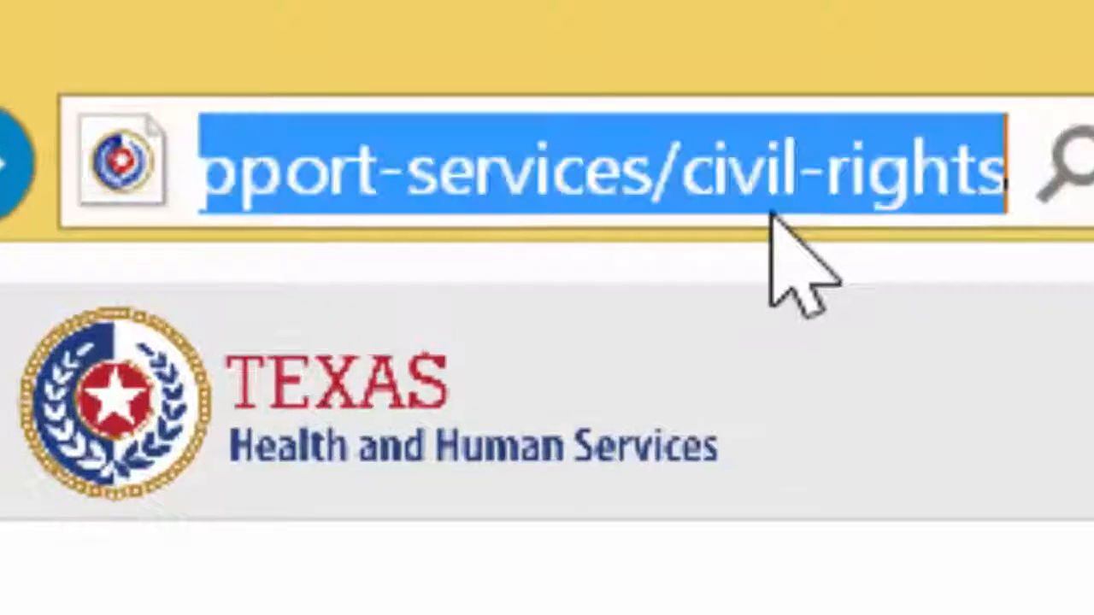
Load the website accessibility.hhs.texas.gov in the browser
text(accessibili)
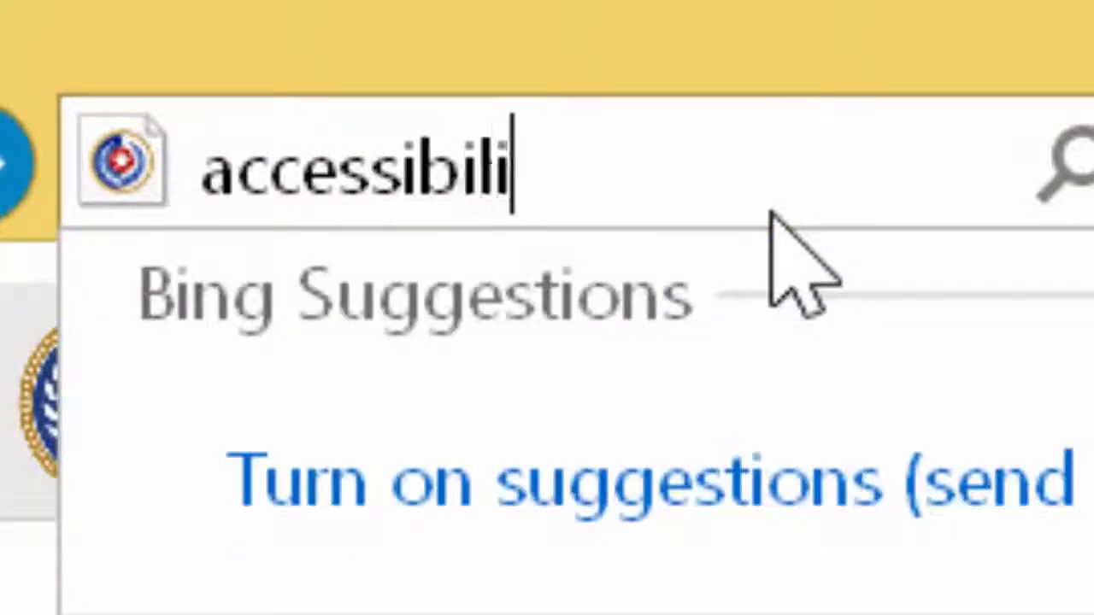
text(ty.hhs.tex)
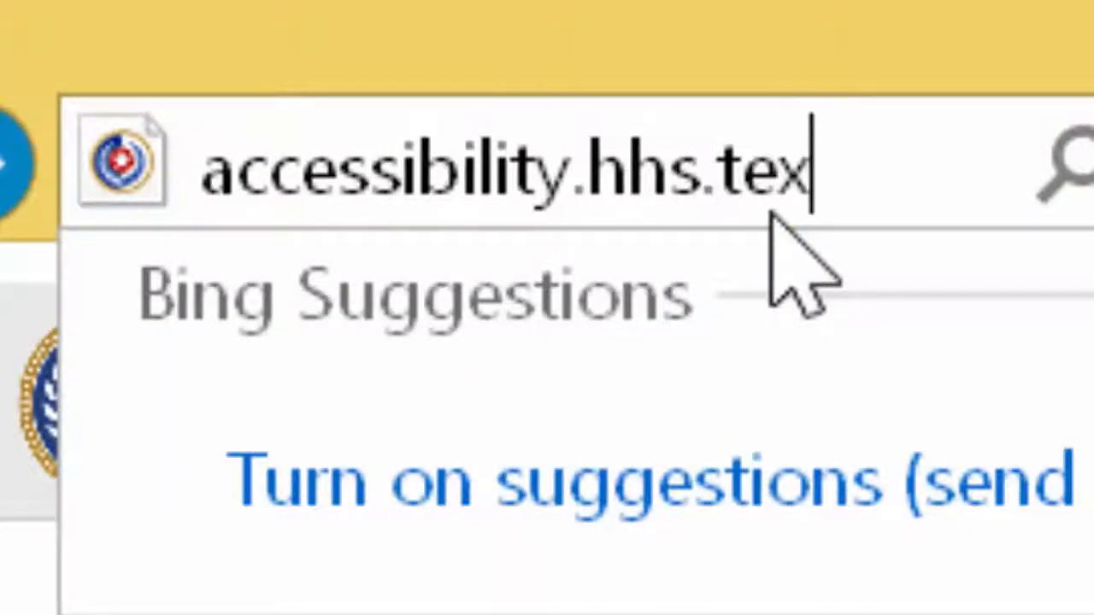
text(as.gov)
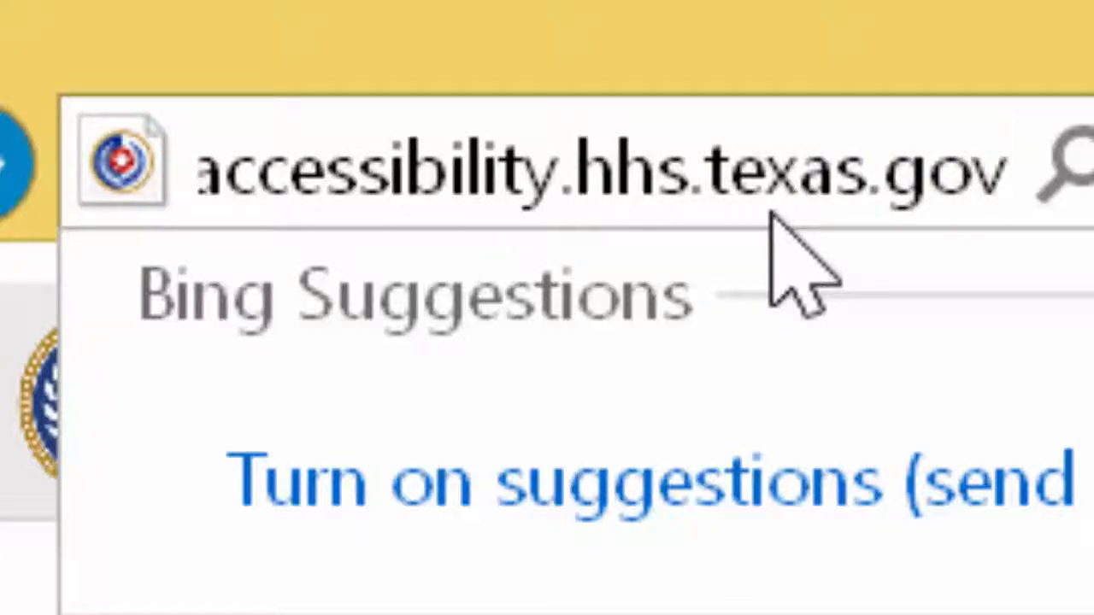
key(Return)
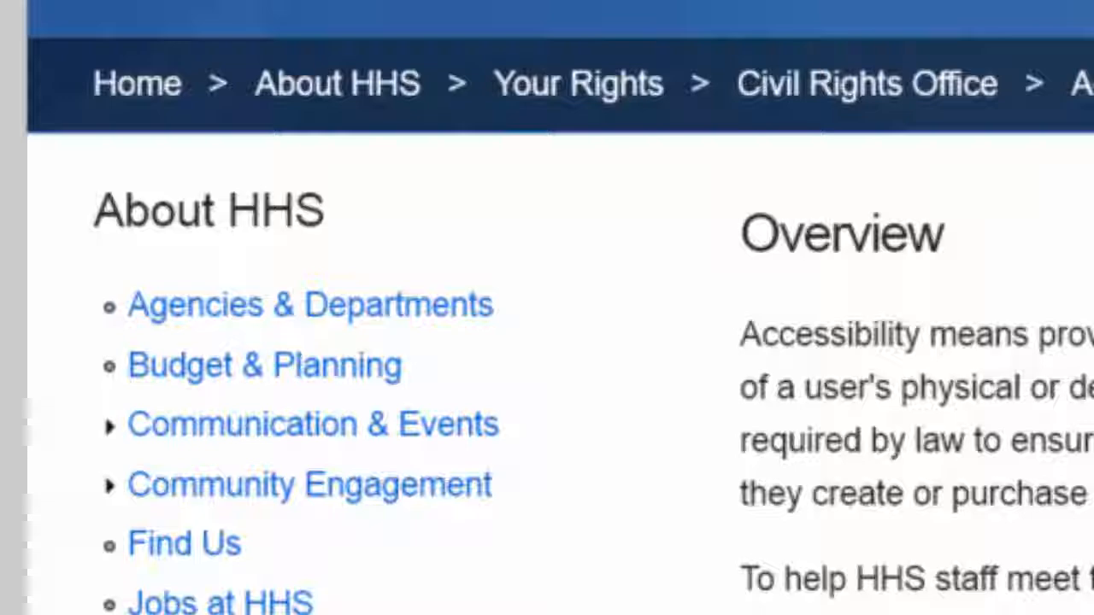
Open the Accessibility Center's Resources page and expand its Microsoft Office section to reach the HHS Custom Tabs for Microsoft Word
scroll(1075, 586, down, 4)
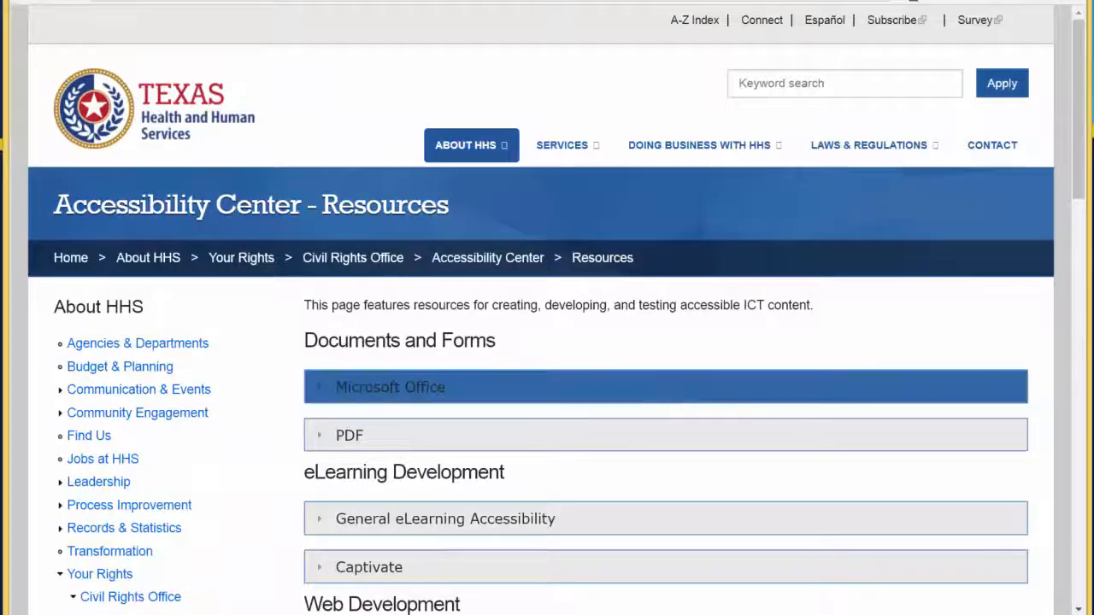
click(667, 386)
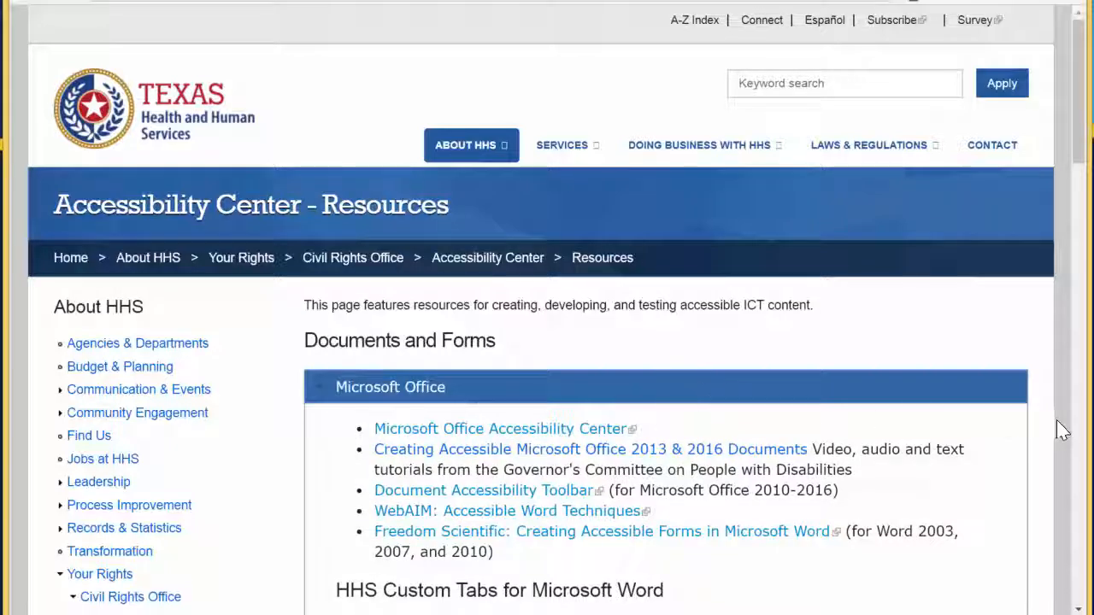
click(1078, 437)
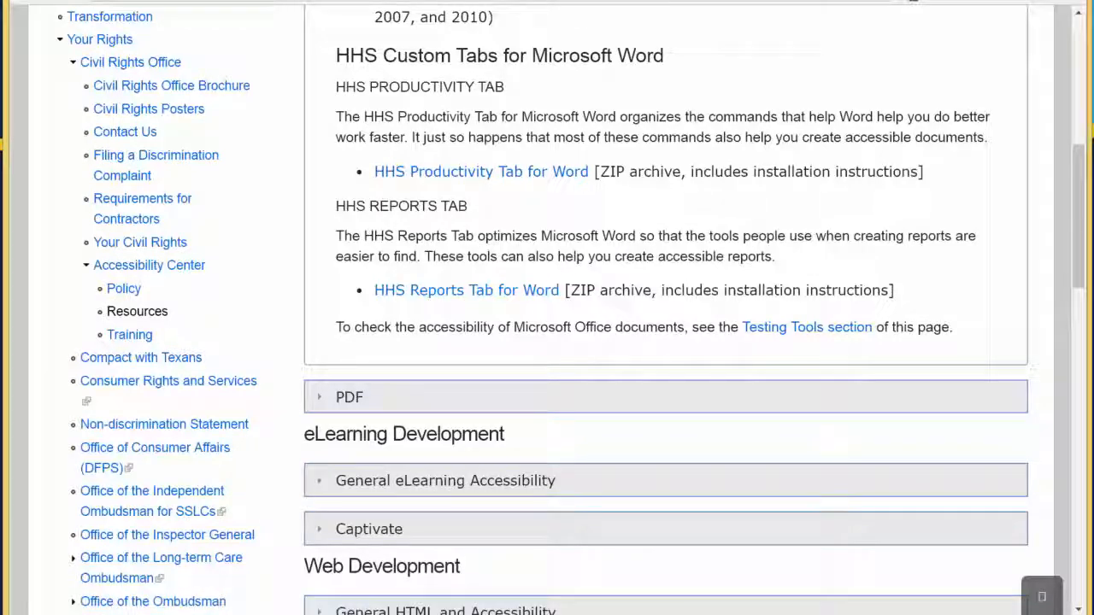
Download the HHS Reports Tab for Word archive, open HHSReportsTab.zip and select the HHSReports.exportedUI file
click(467, 290)
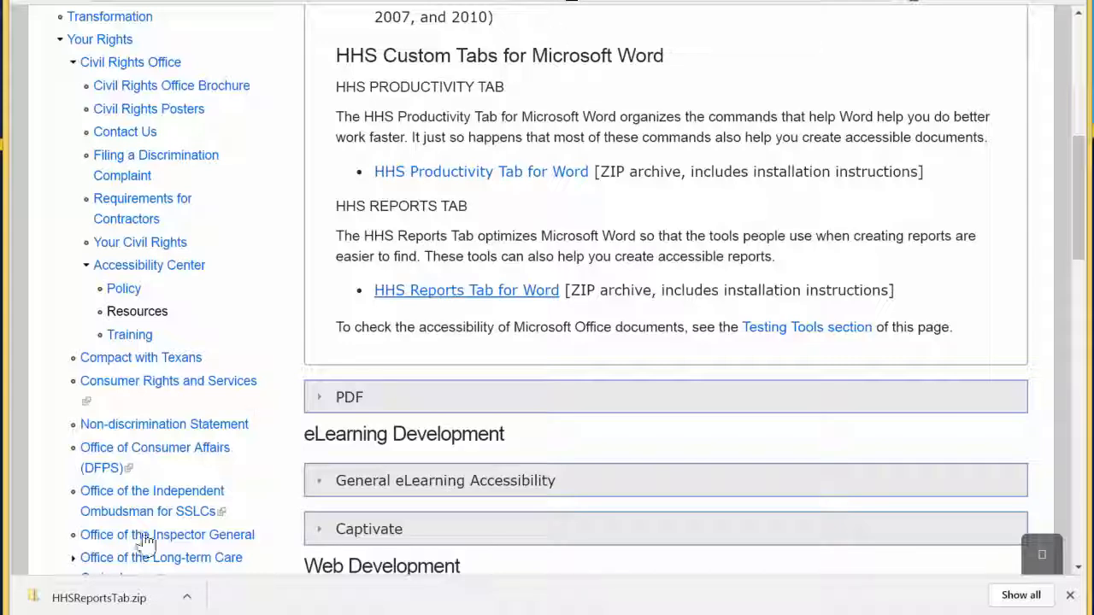
click(111, 597)
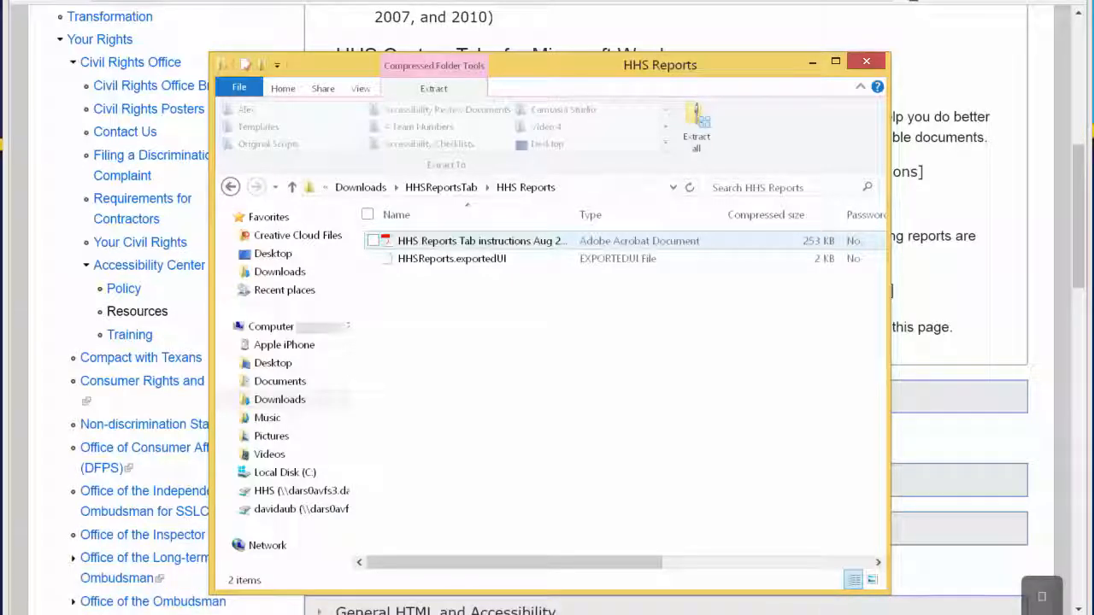
click(420, 259)
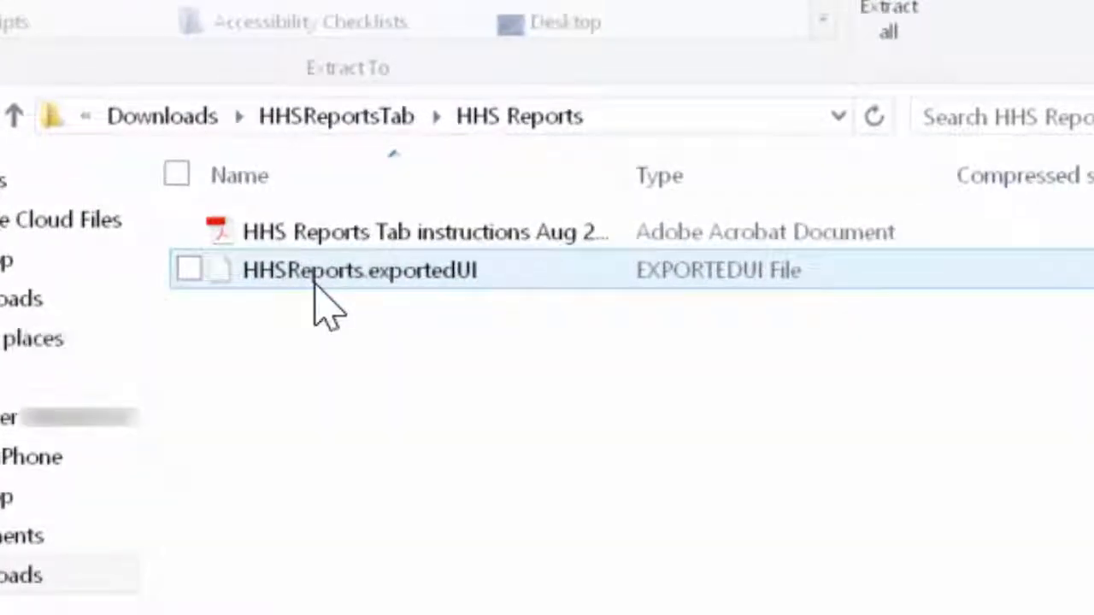
Extract the contents of the HHSReportsTab archive to the user's Documents folder
click(350, 329)
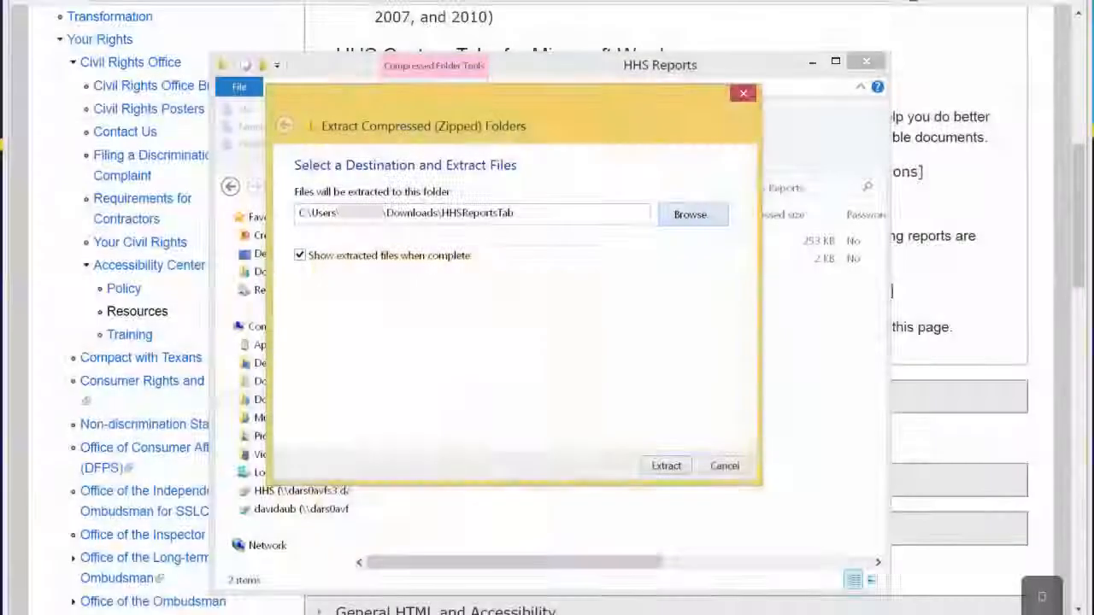
click(338, 355)
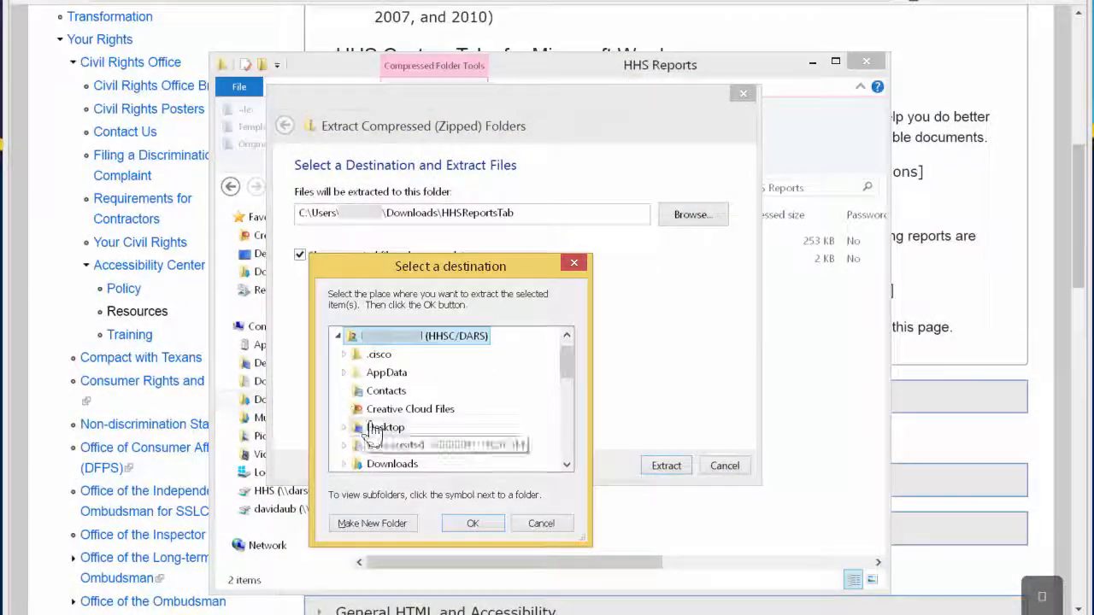
click(394, 445)
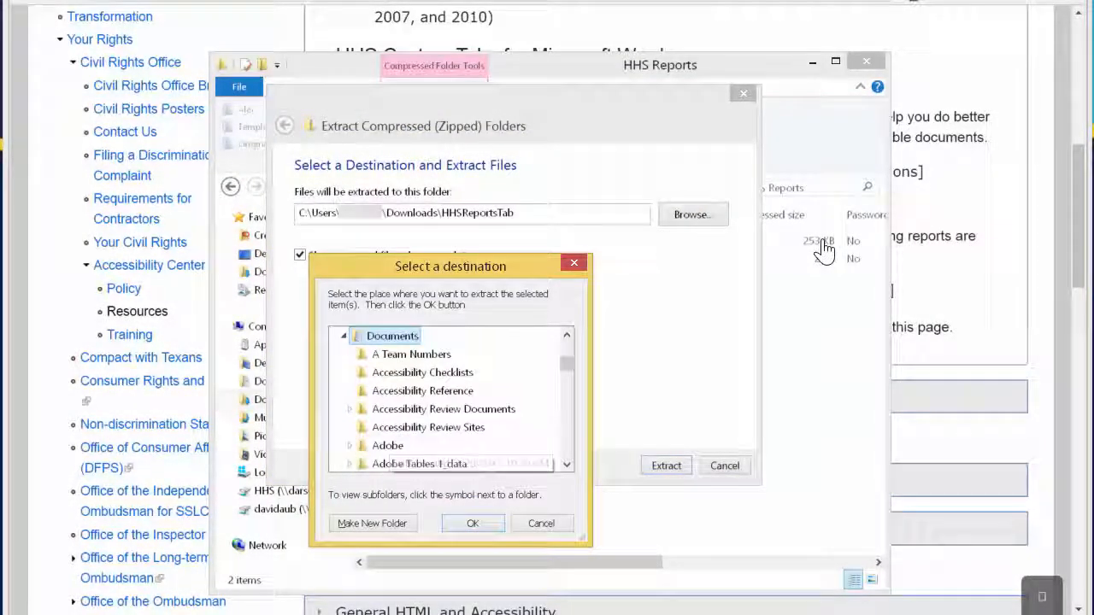
click(475, 523)
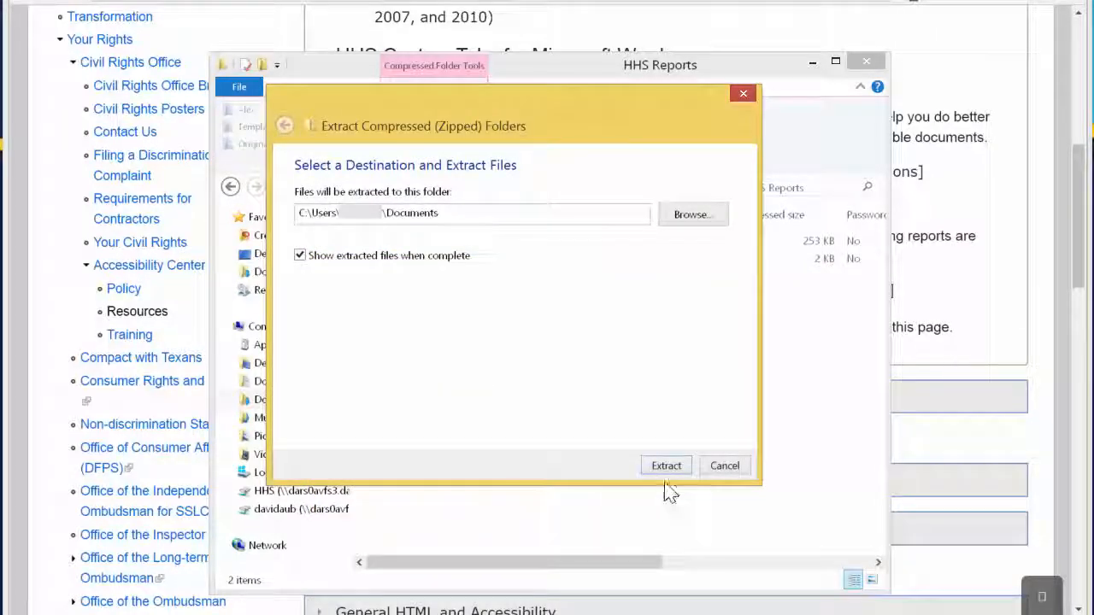
click(666, 466)
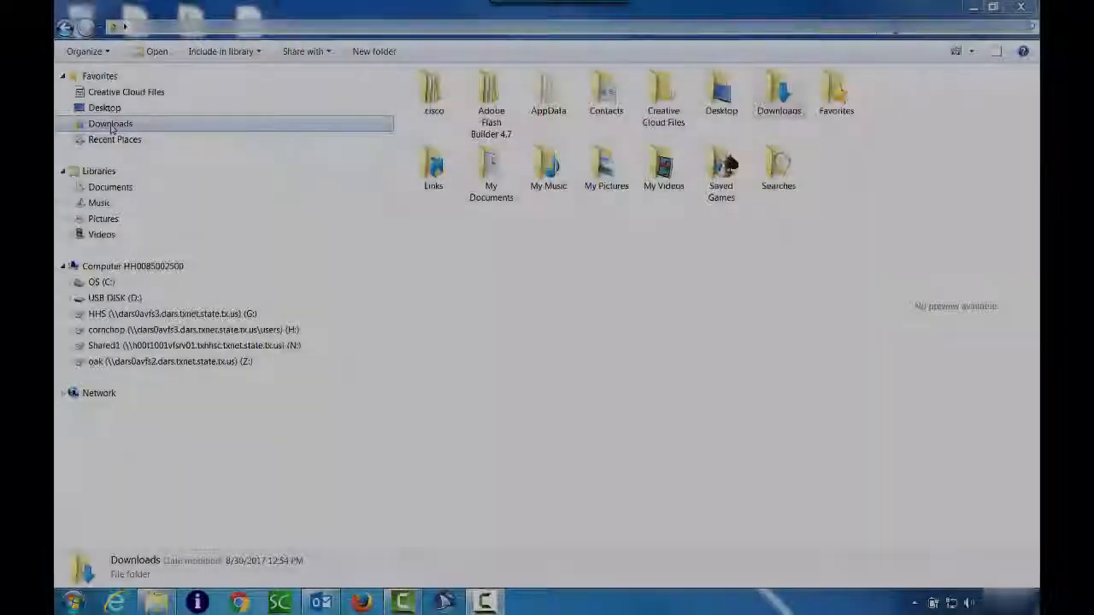
Open the InstallingTheHHSReportsTab document from Downloads in Word and look through its installation instructions
click(110, 127)
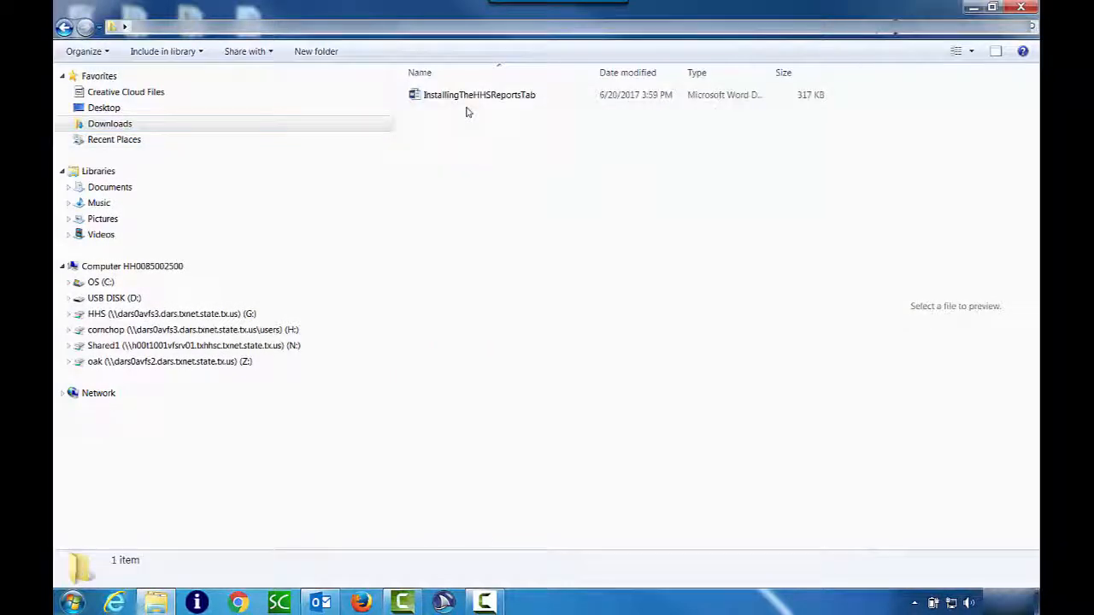
click(459, 98)
double_click(459, 98)
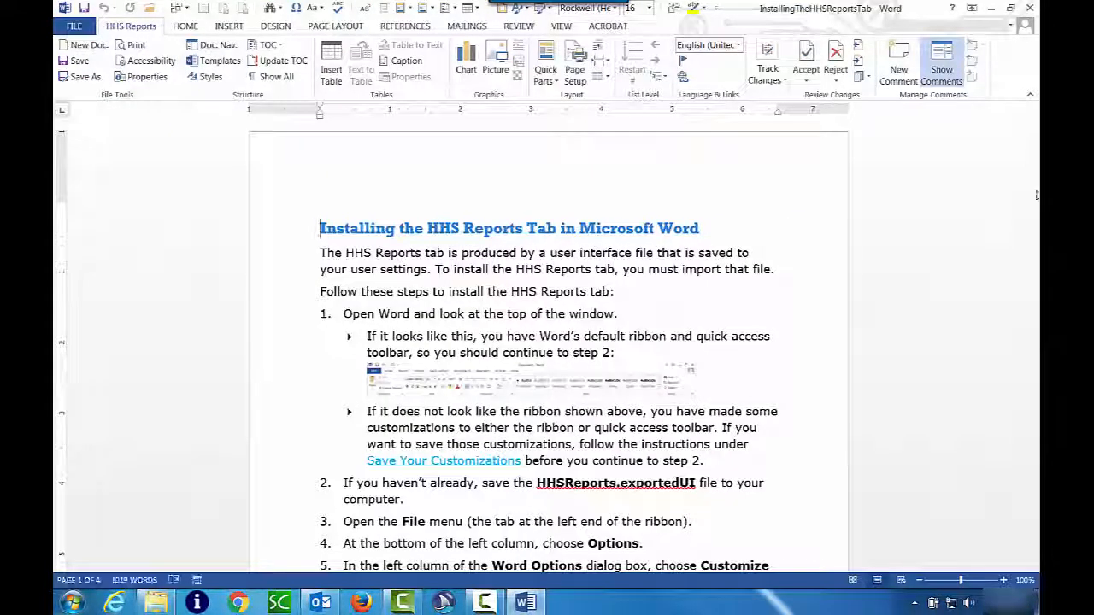
drag(1034, 144, 1034, 522)
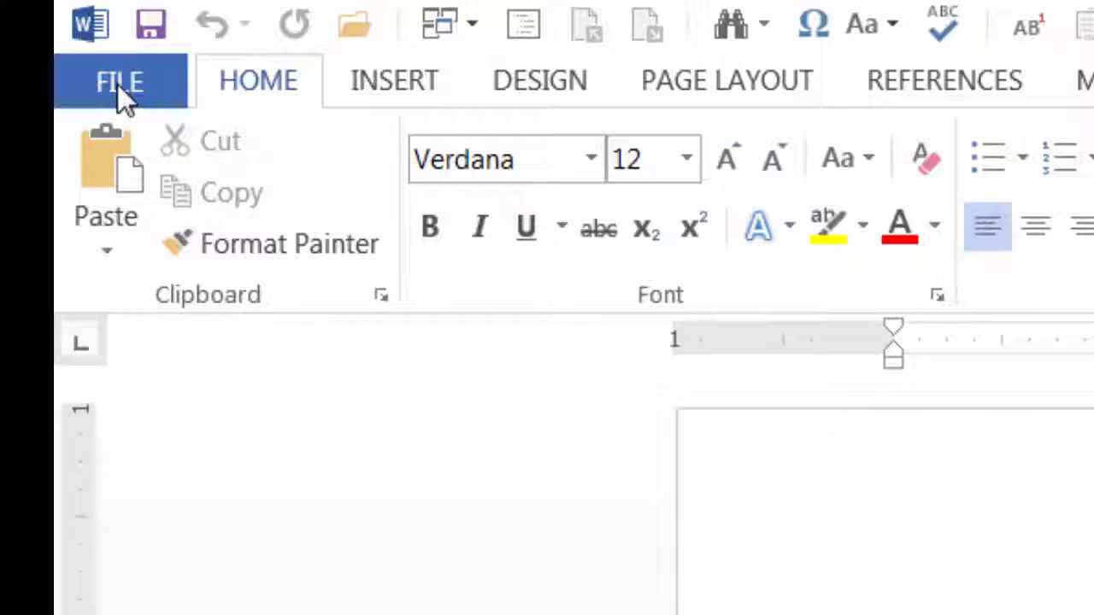
Export all of Word's ribbon customizations to the Documents library as an Exported Office UI file named DefaultWordToolbar
click(117, 84)
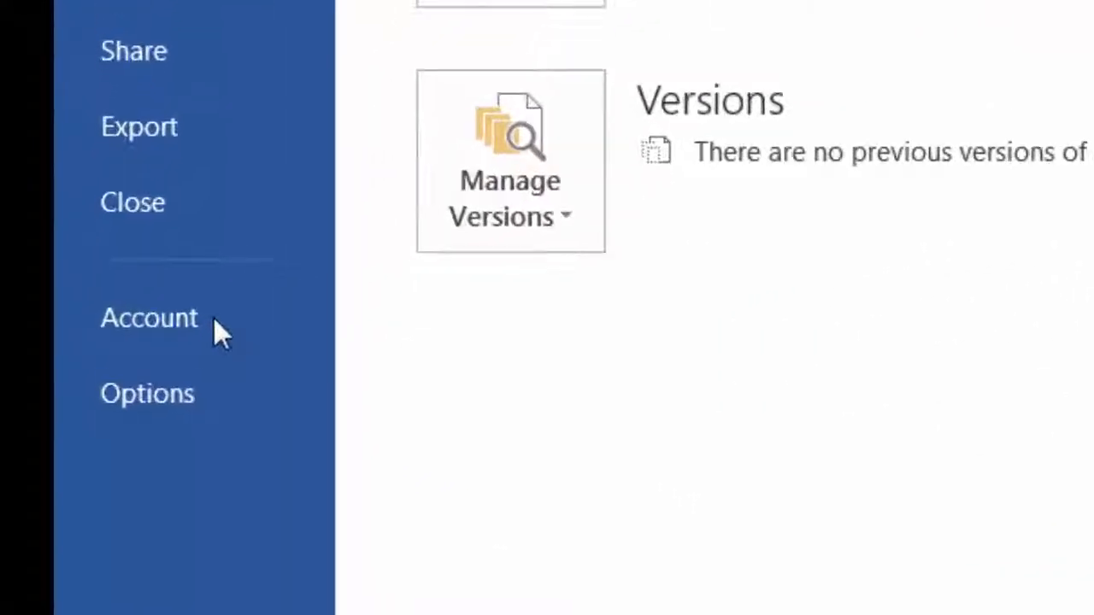
click(198, 397)
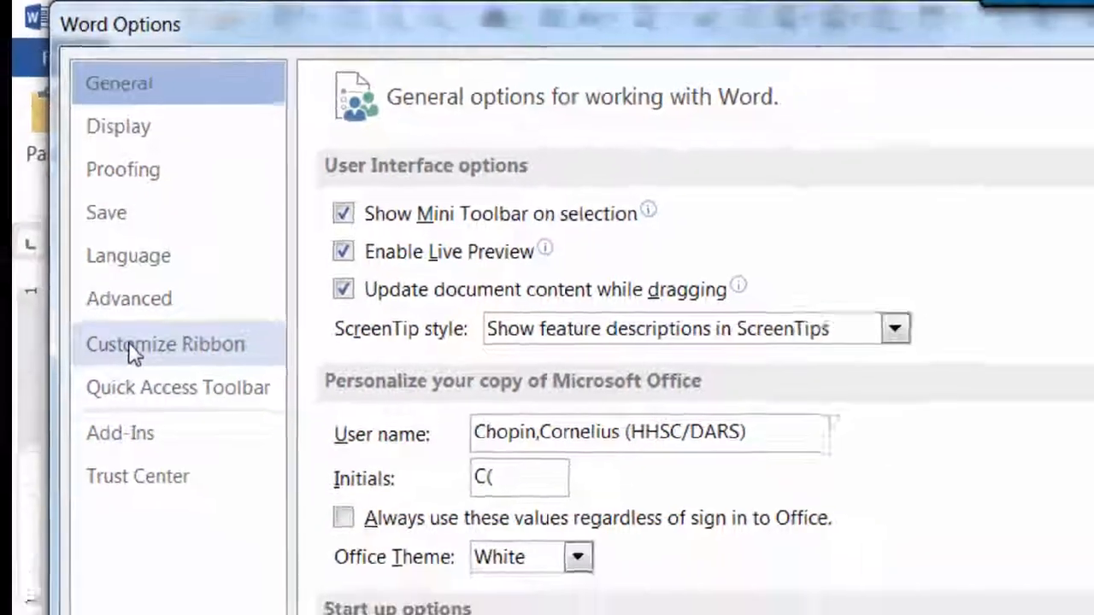
click(141, 402)
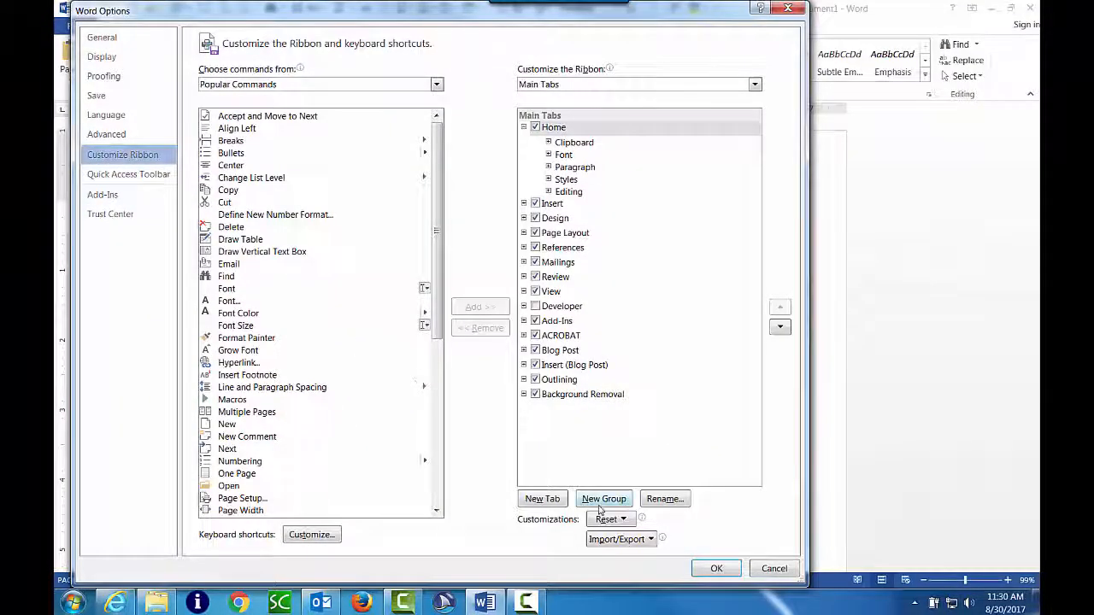
click(651, 538)
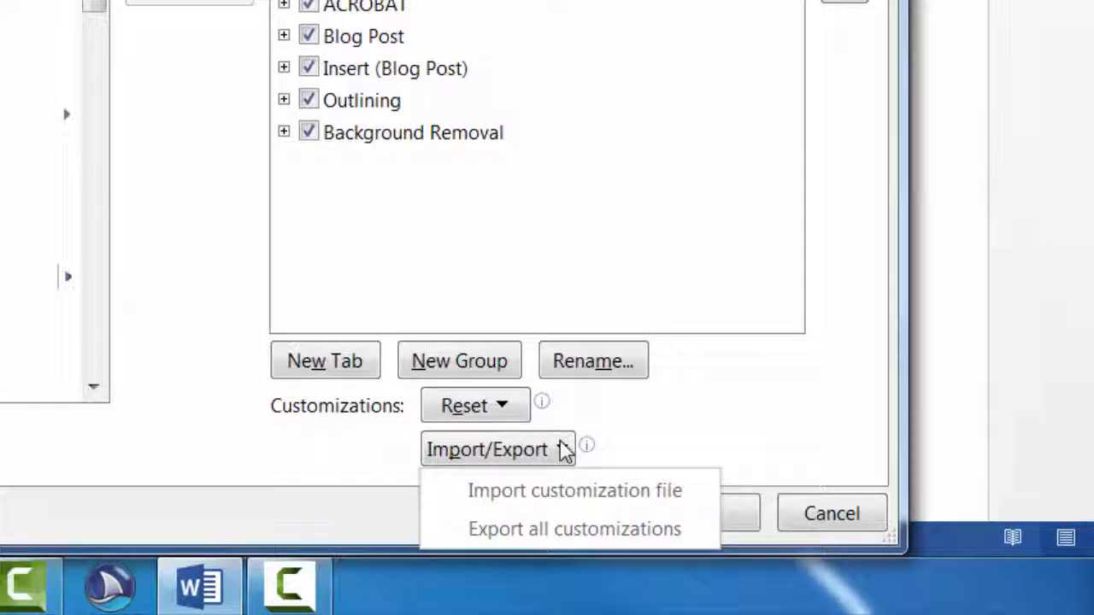
click(539, 530)
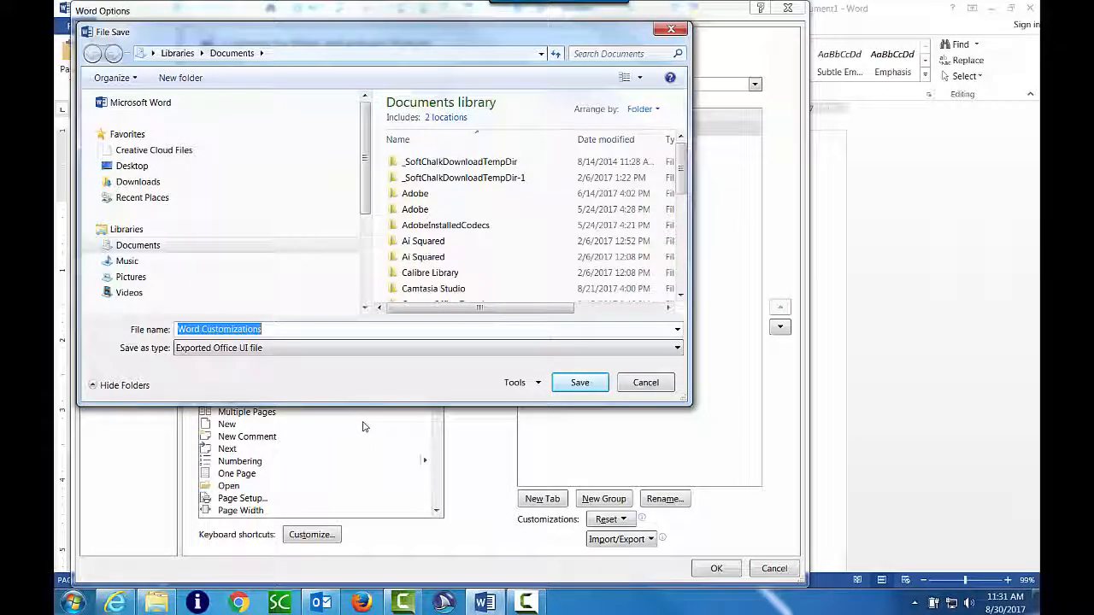
text(DefaultWordToolbar)
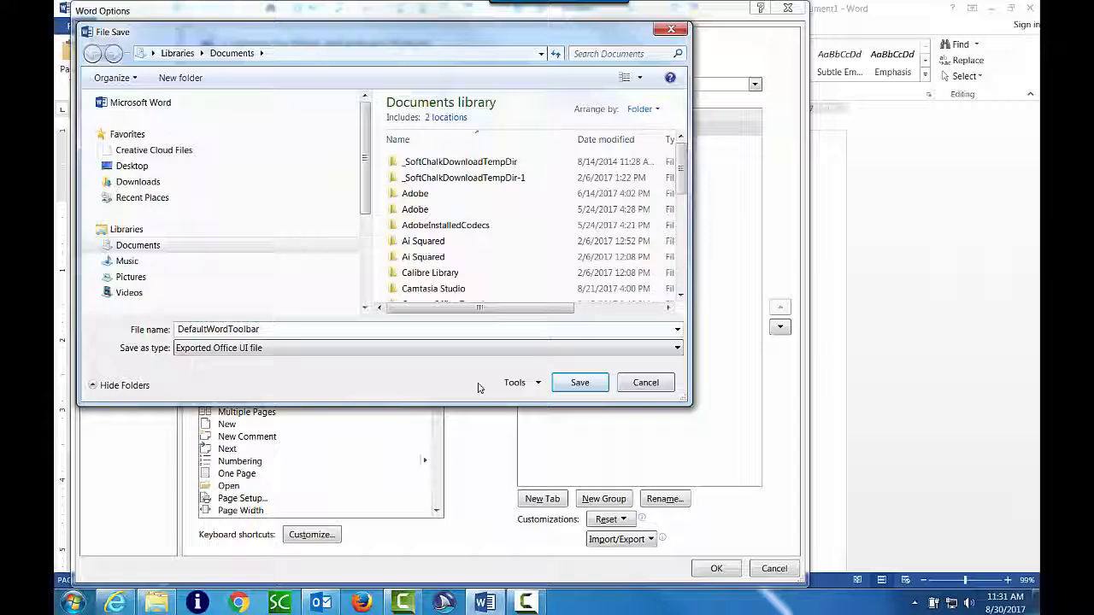
click(590, 389)
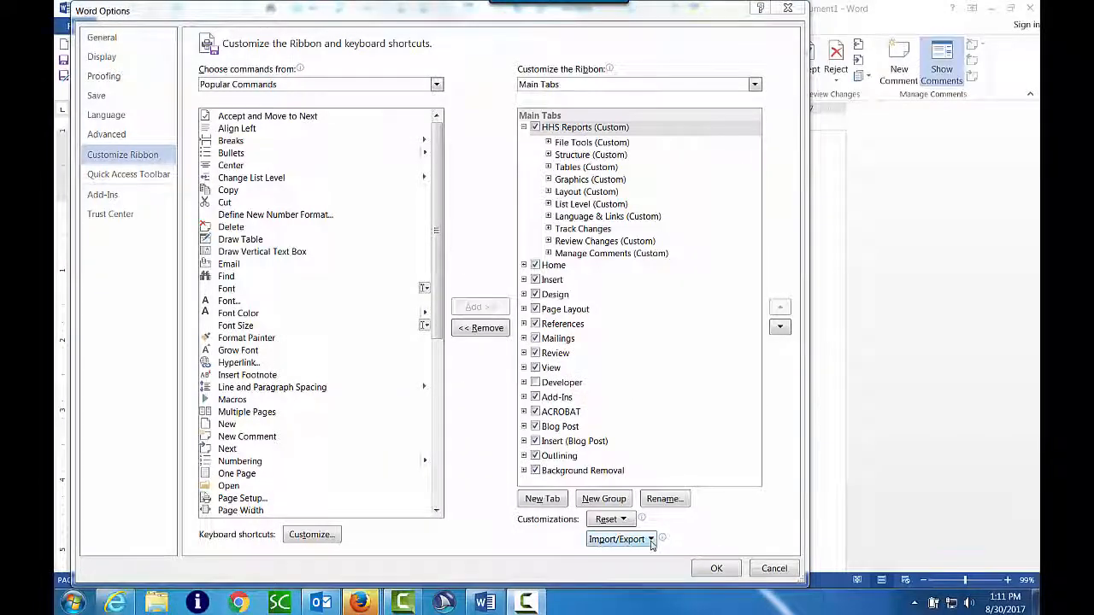
Import the HHSReports customization file from My Documents, replacing all existing ribbon and Quick Access Toolbar customizations
click(649, 540)
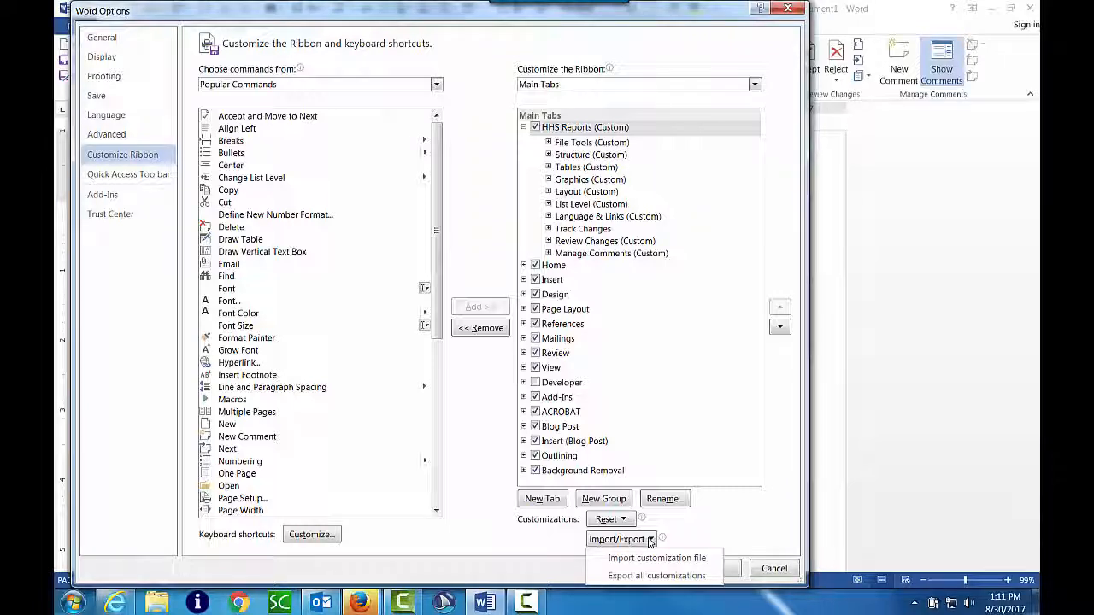
click(637, 558)
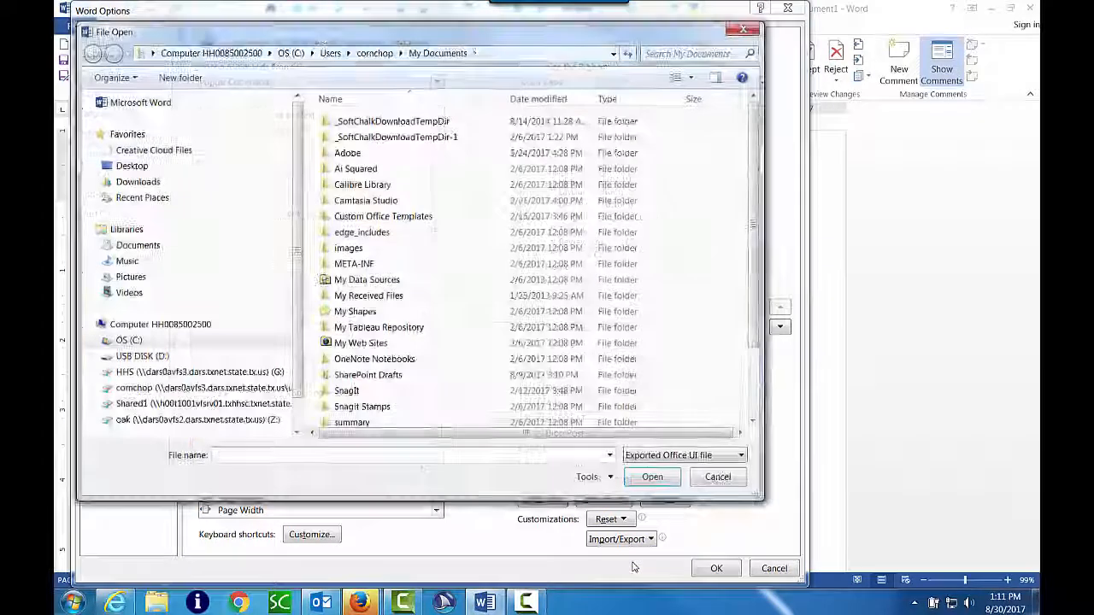
click(128, 340)
double_click(346, 414)
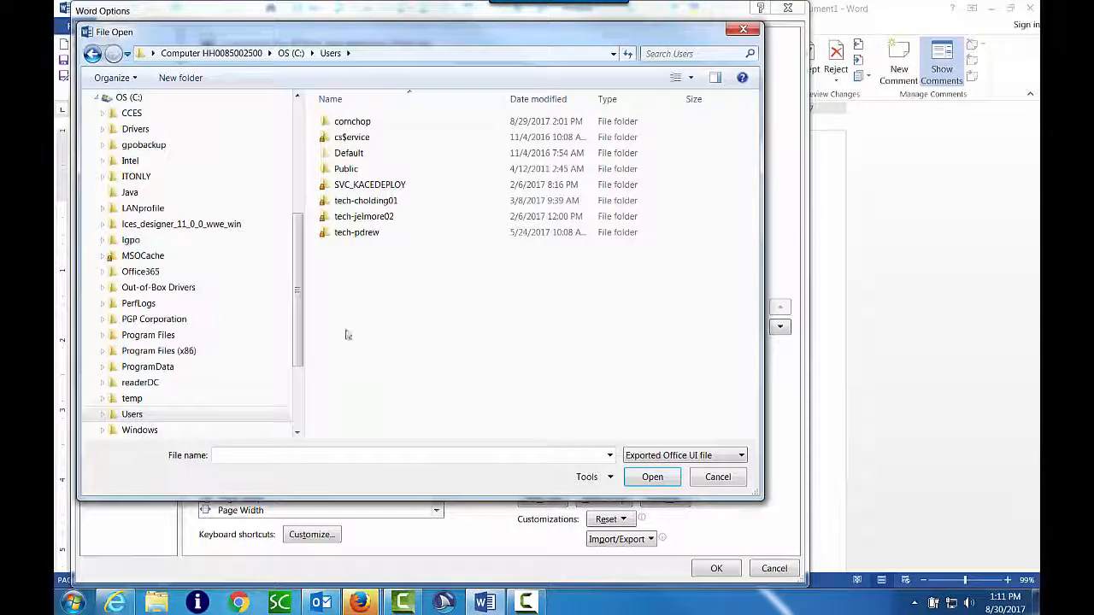
double_click(359, 126)
double_click(357, 263)
key(h)
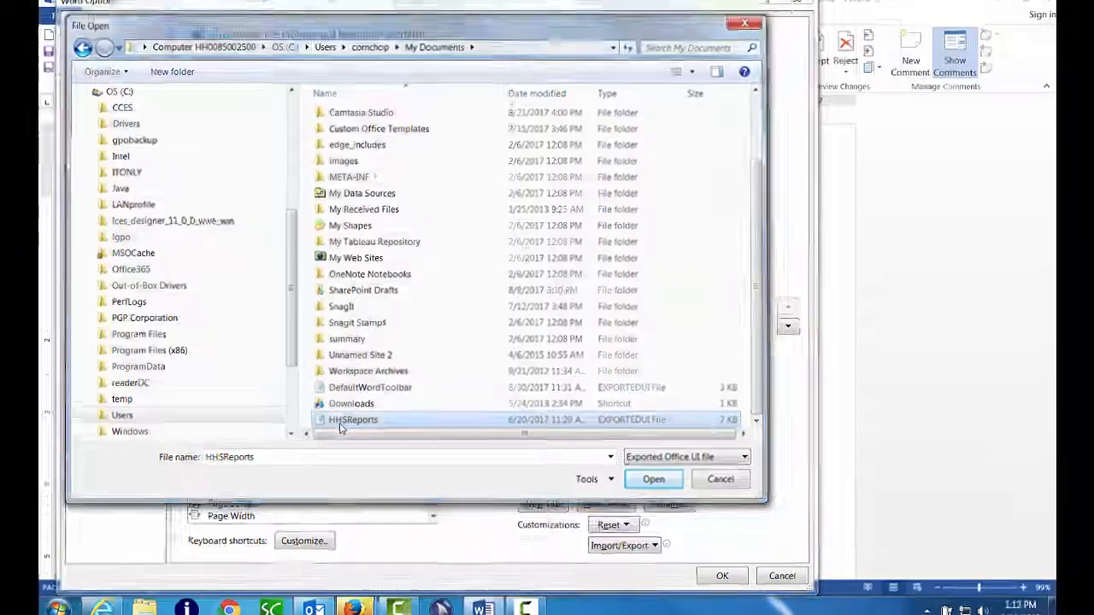
double_click(350, 421)
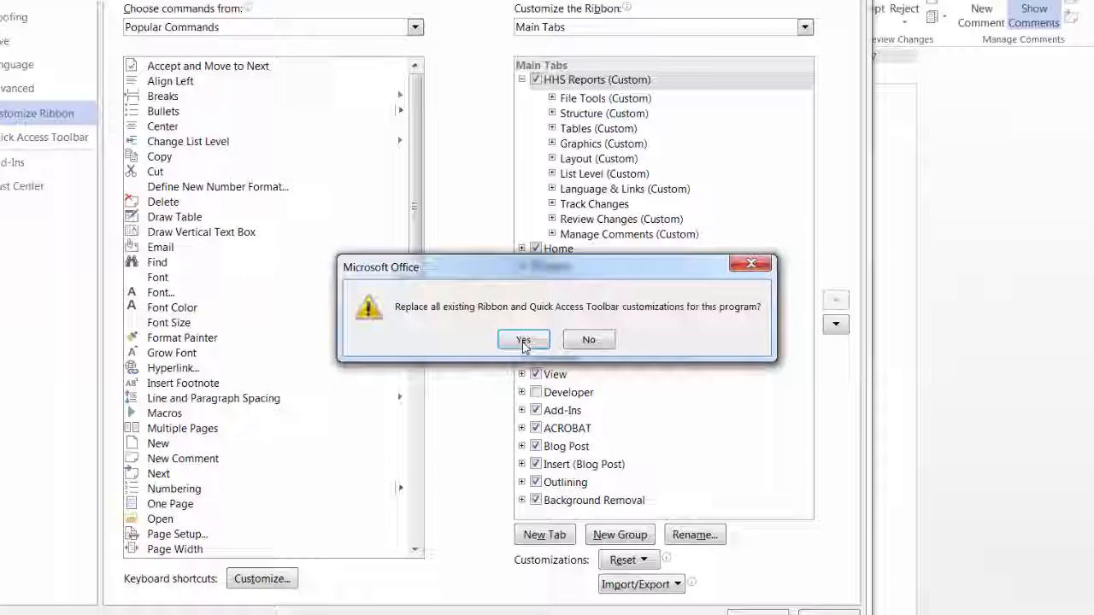
click(518, 340)
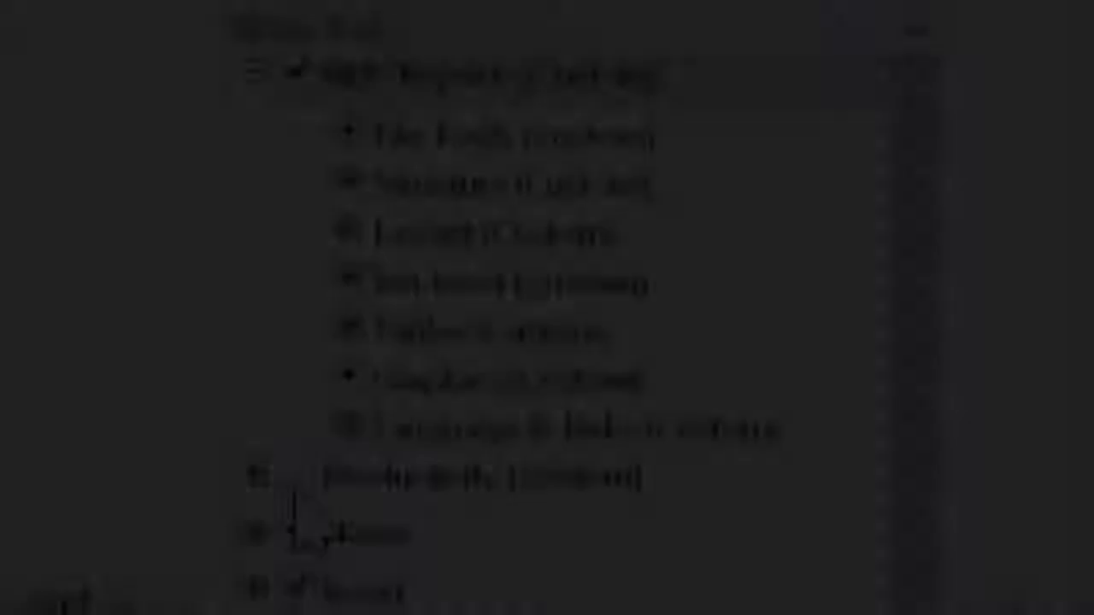
Turn the custom Productivity tab on and back off in the main tabs list, and accept the Word options
click(296, 472)
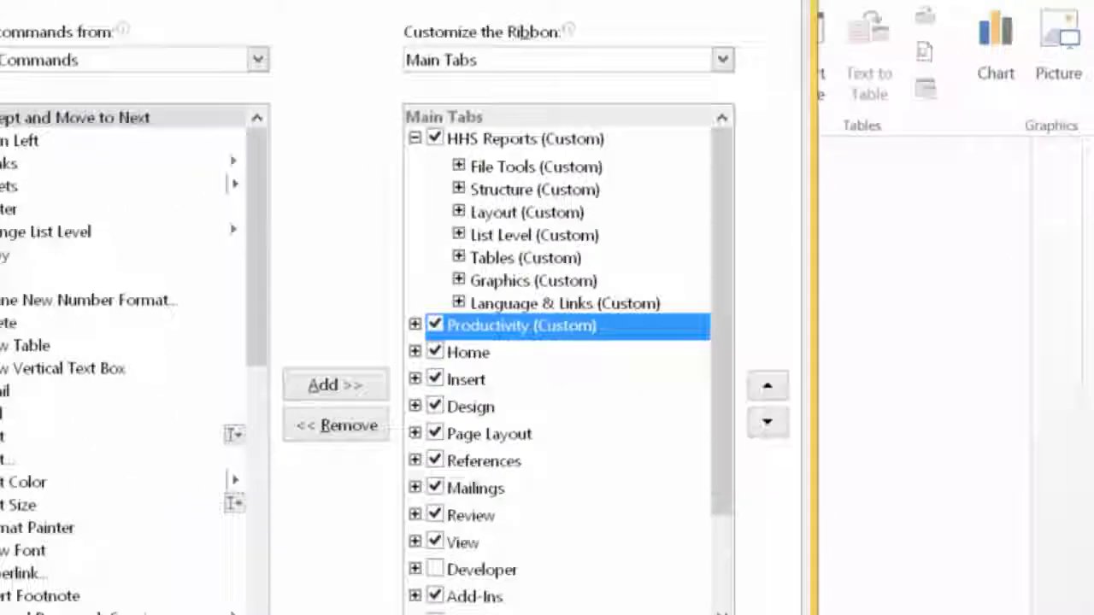
click(296, 472)
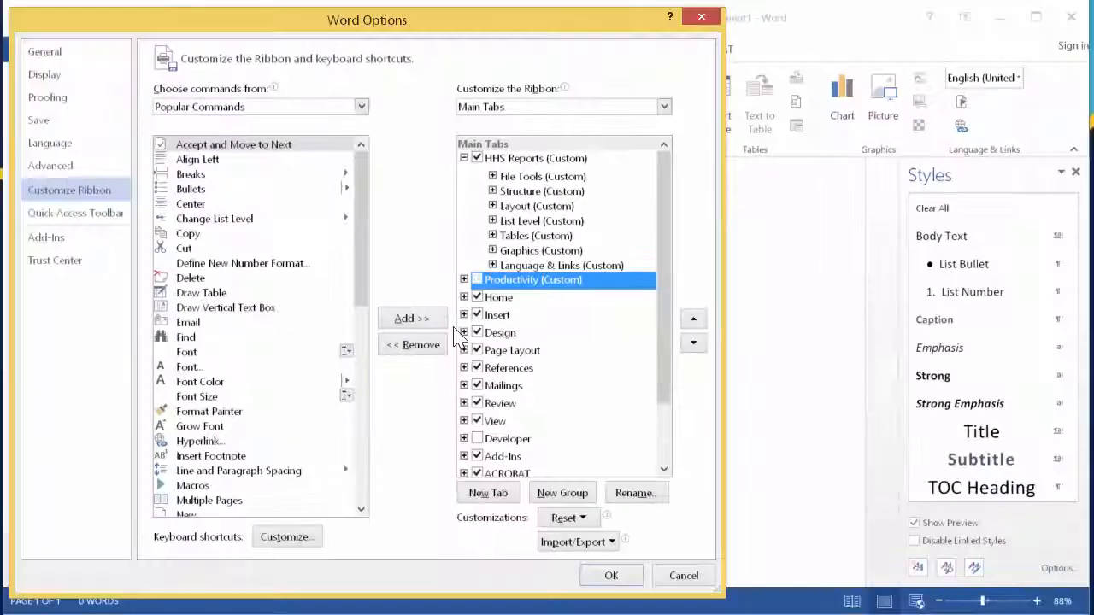
click(612, 576)
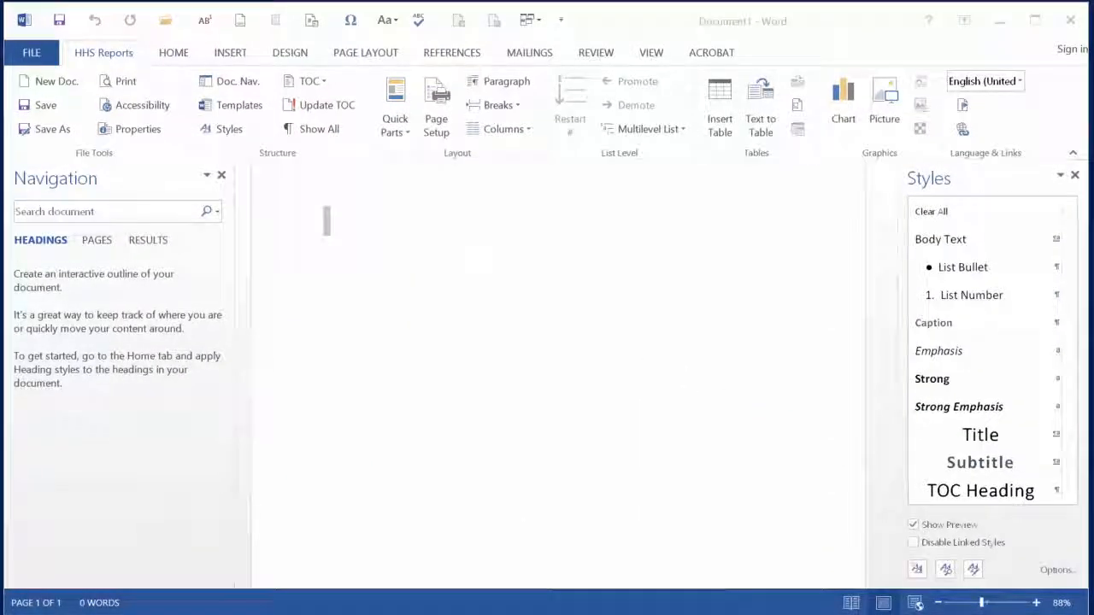
Narrow the Word window to check the collapsed Tables and Structure groups of the HHS Reports tab, and restore the window's full width
drag(1090, 80, 408, 79)
click(205, 128)
click(70, 128)
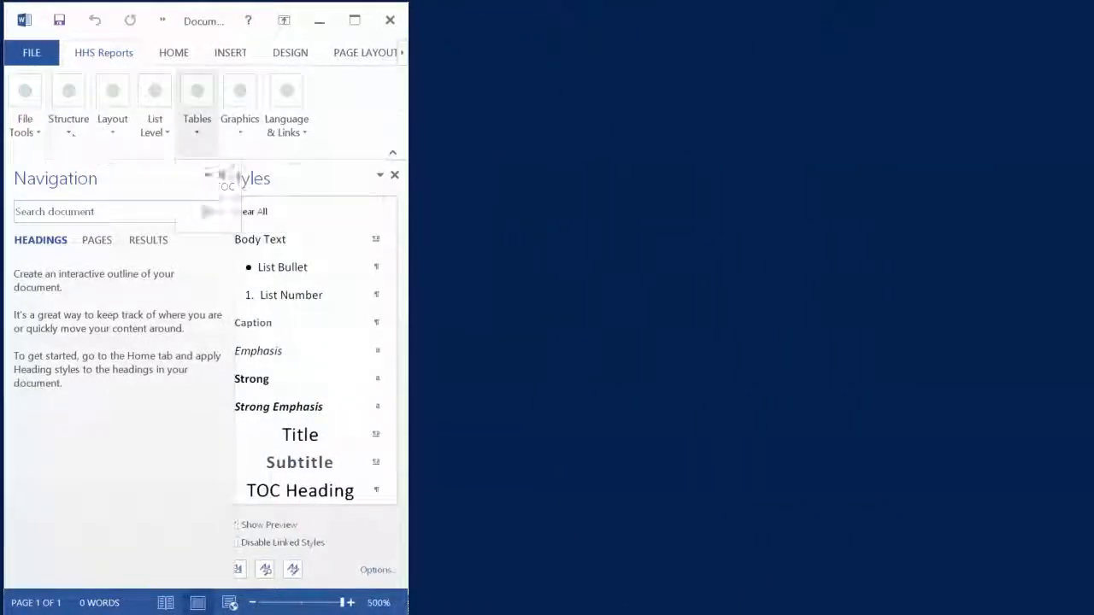
click(409, 162)
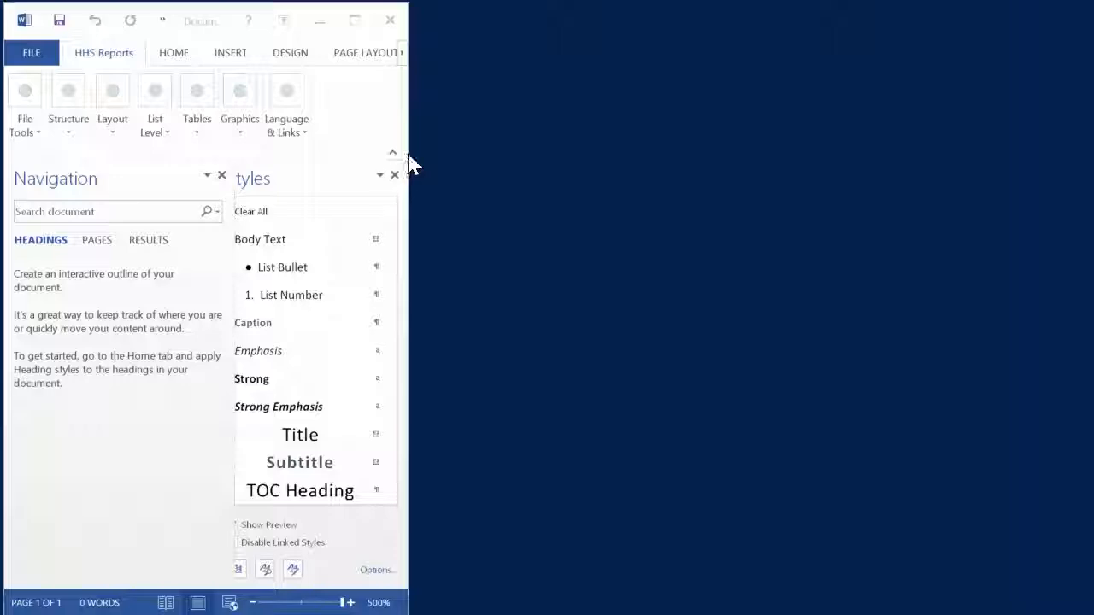
drag(410, 166, 1093, 152)
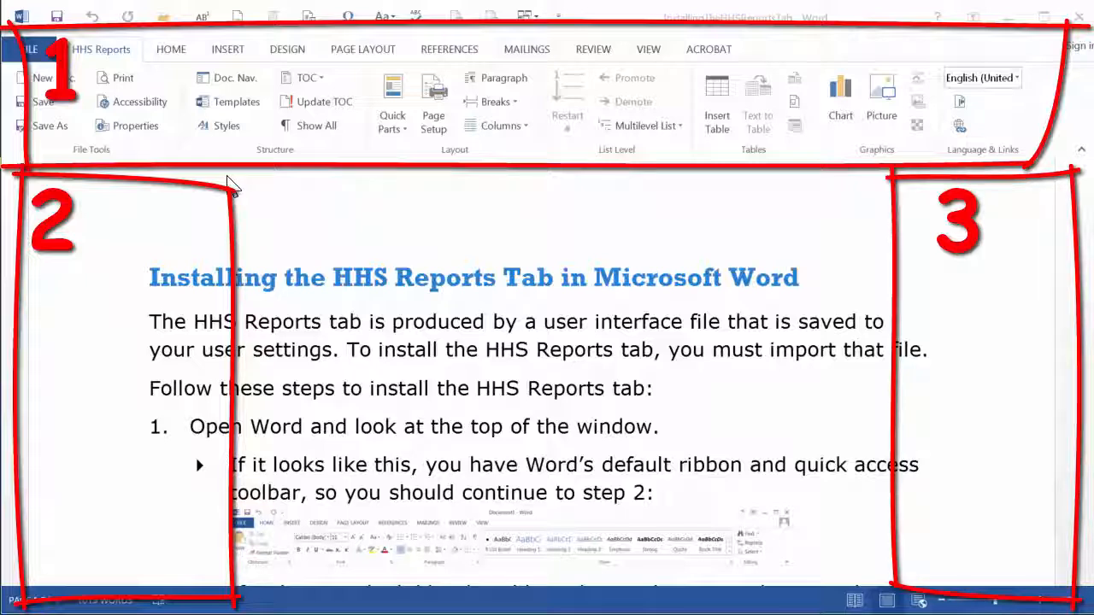
Show the document navigation pane and move the Save Your Customizations section above Personalize Your Interface
click(227, 78)
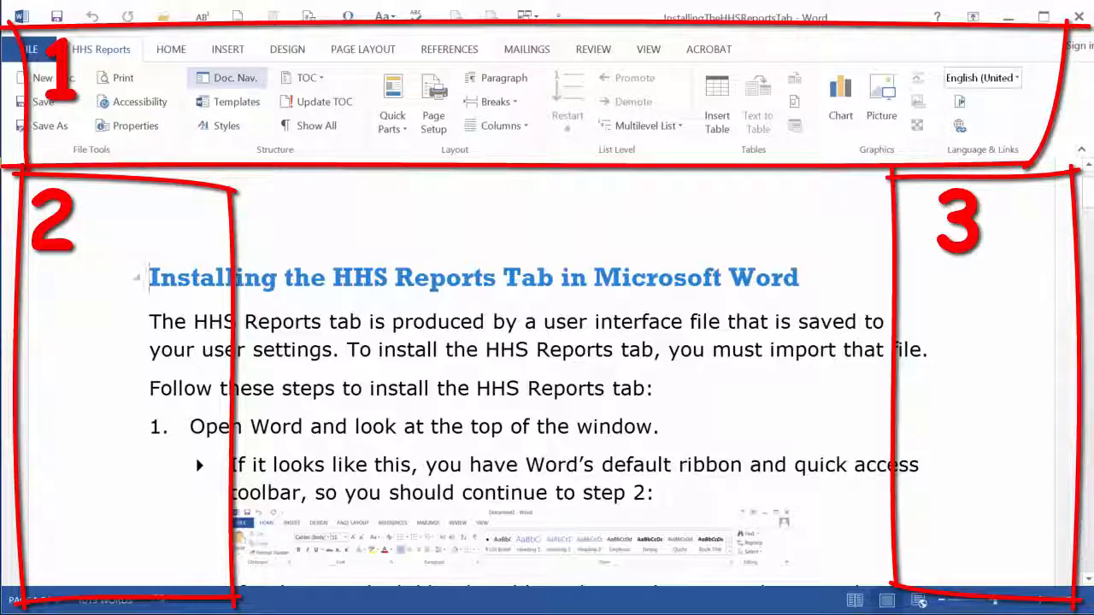
click(227, 78)
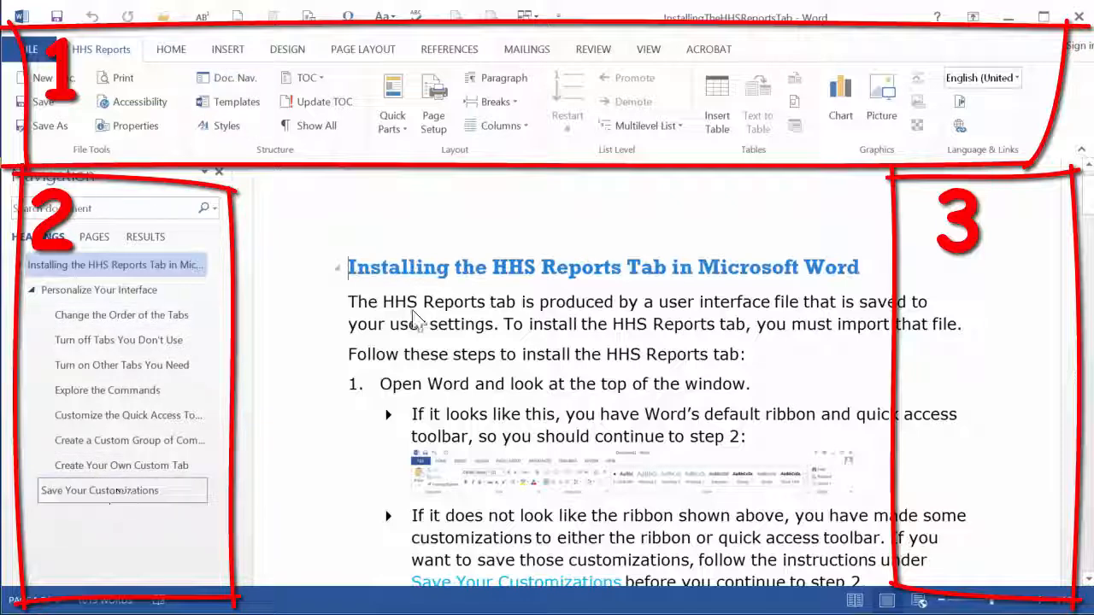
drag(114, 494, 111, 276)
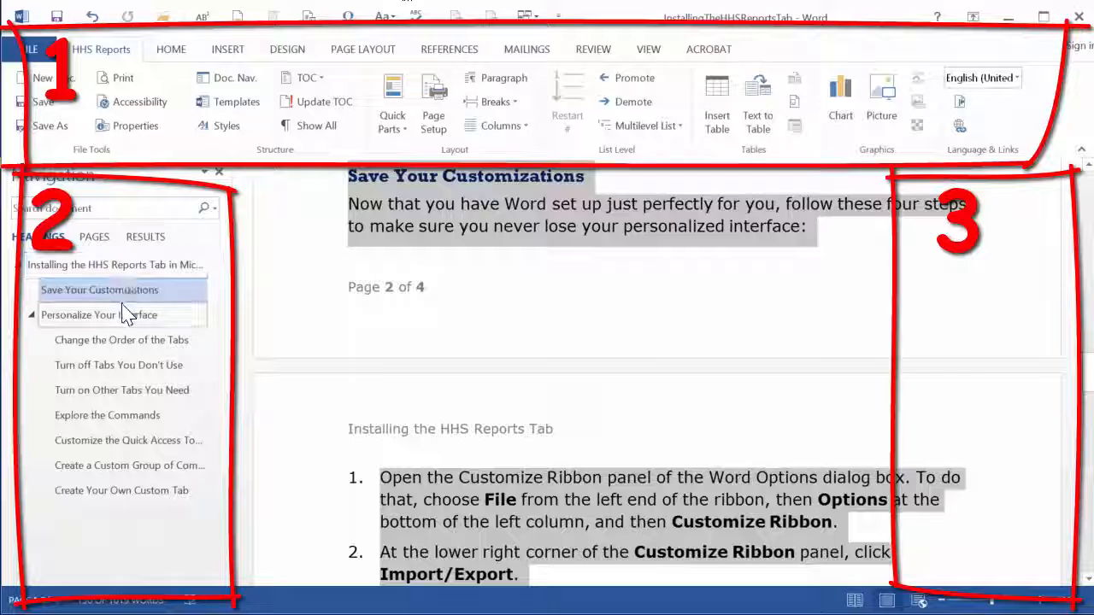
Show the Styles pane and apply the Normal style to the selected Save Your Customizations section
click(220, 126)
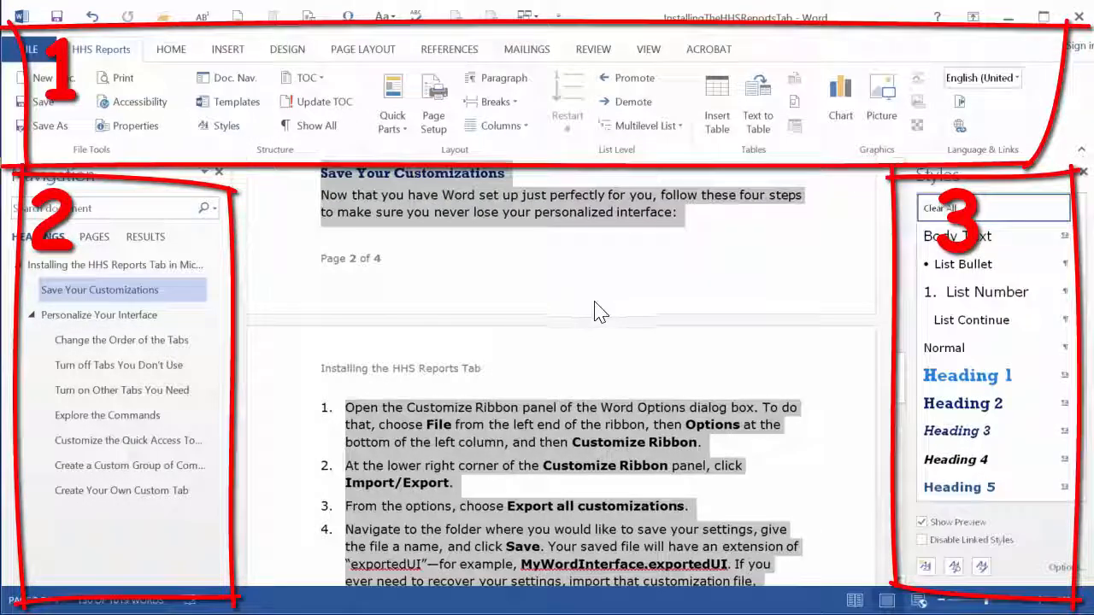
mouse_move(968, 389)
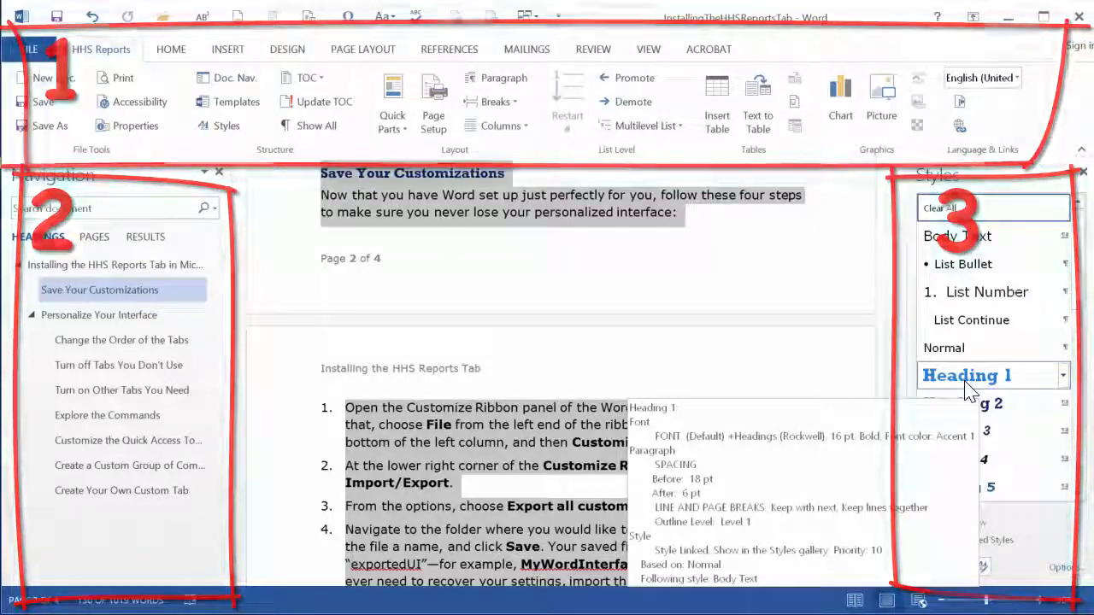
click(944, 348)
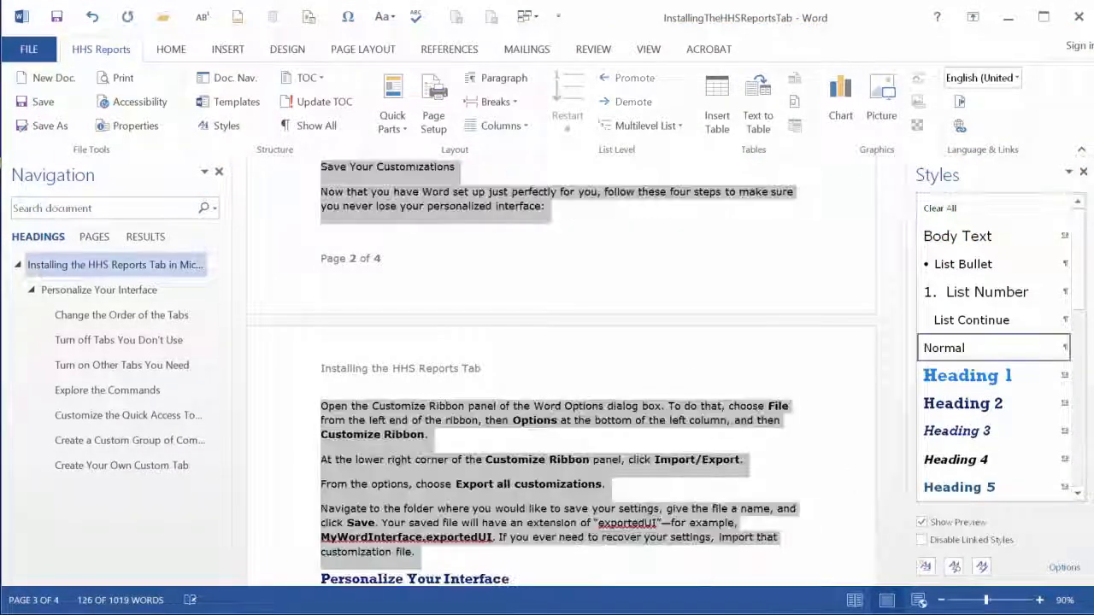
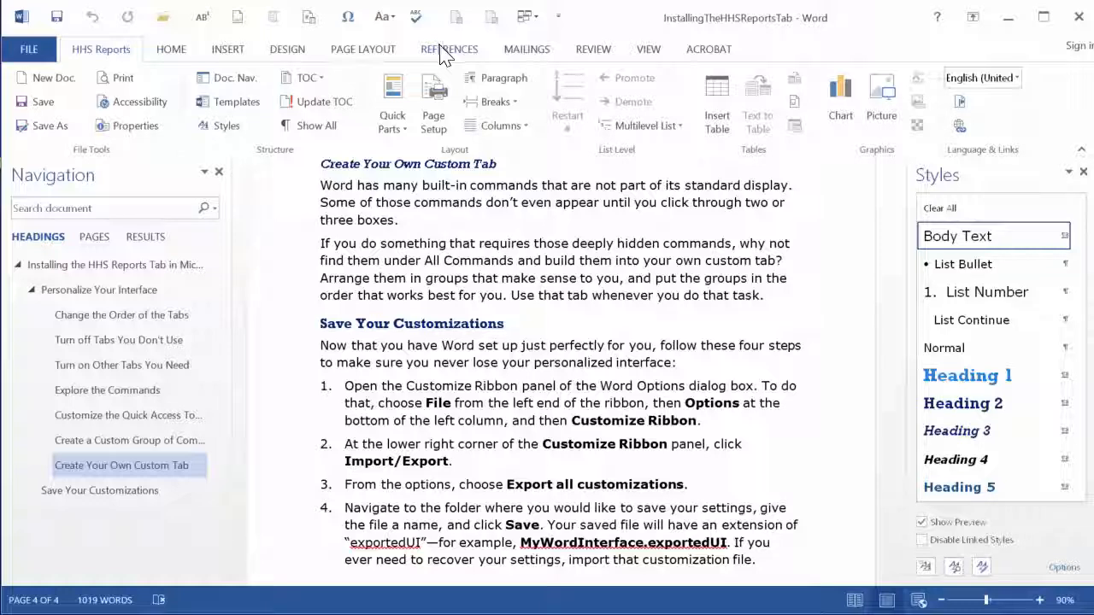
Move the References tab up to directly above Home in the ribbon order, apply it, and view the HHS Reports and References tabs
click(449, 49)
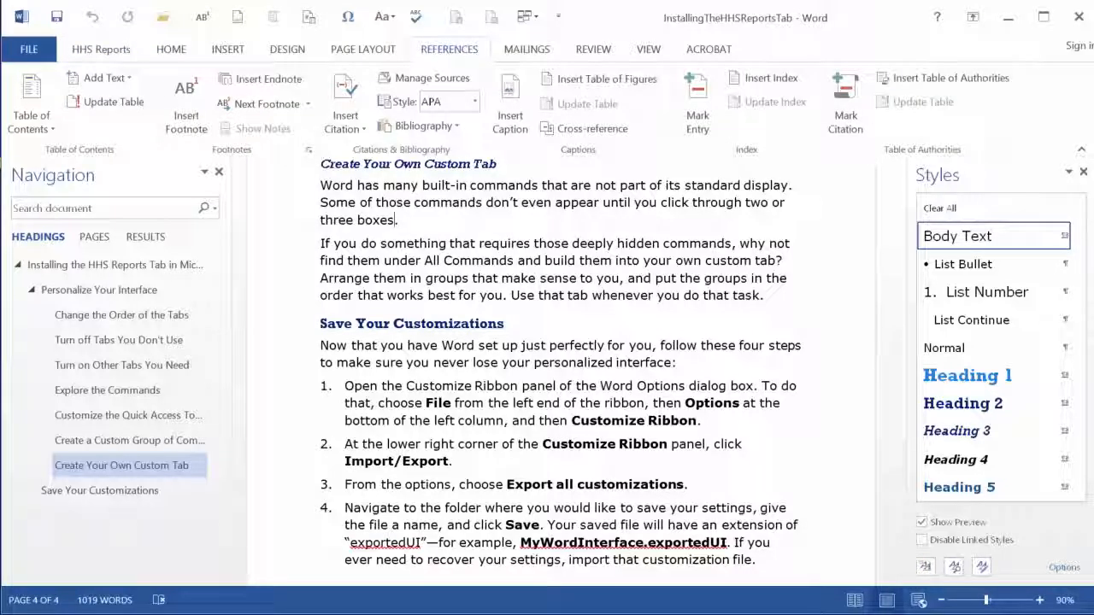
right_click(449, 49)
click(512, 98)
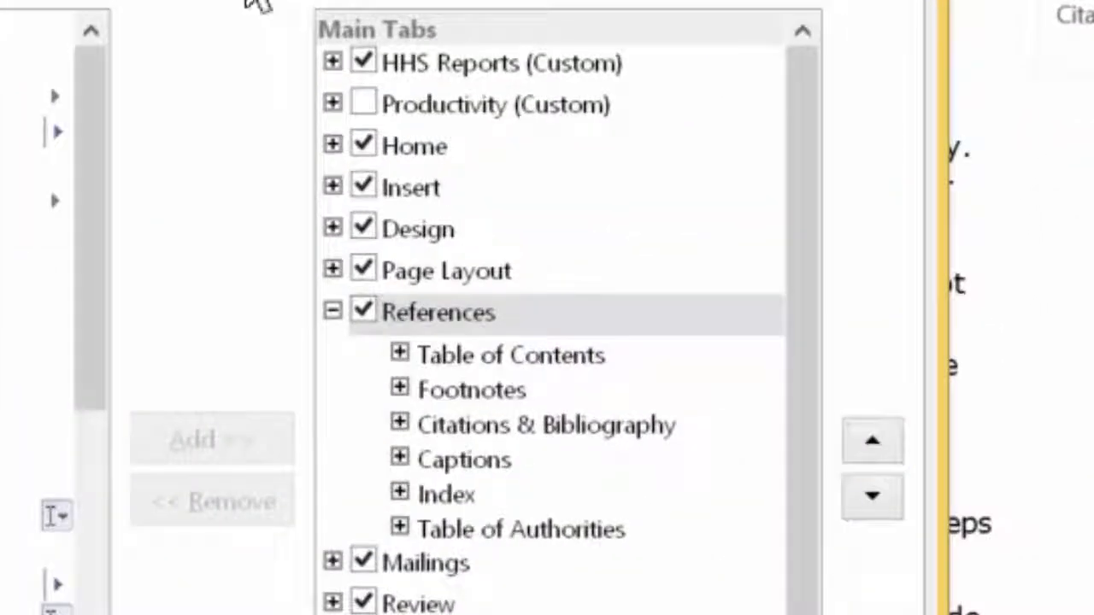
click(407, 316)
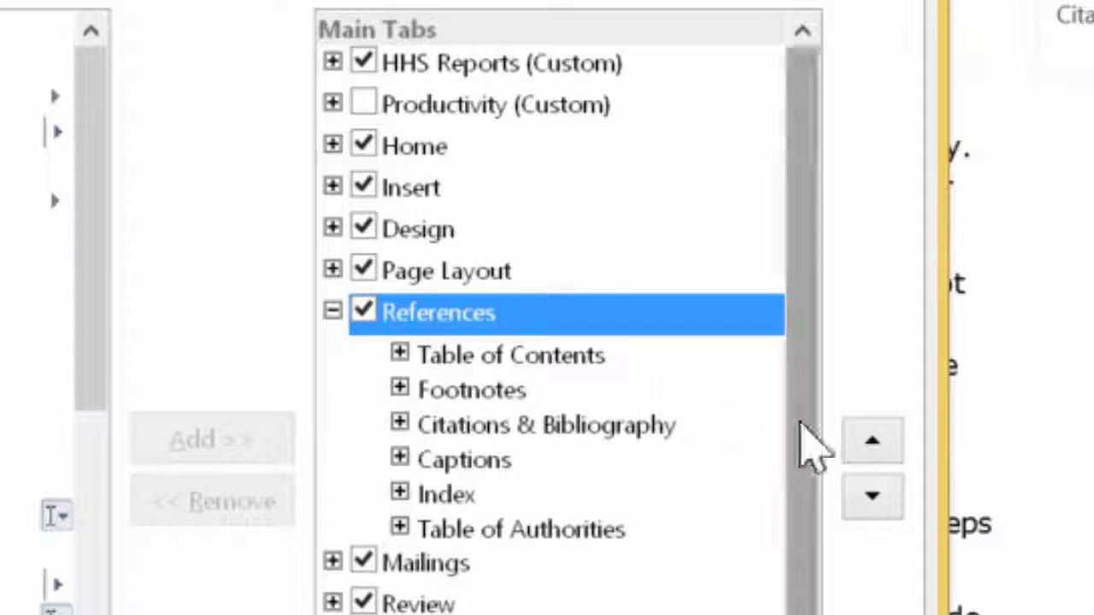
click(872, 440)
click(872, 441)
click(872, 440)
click(871, 440)
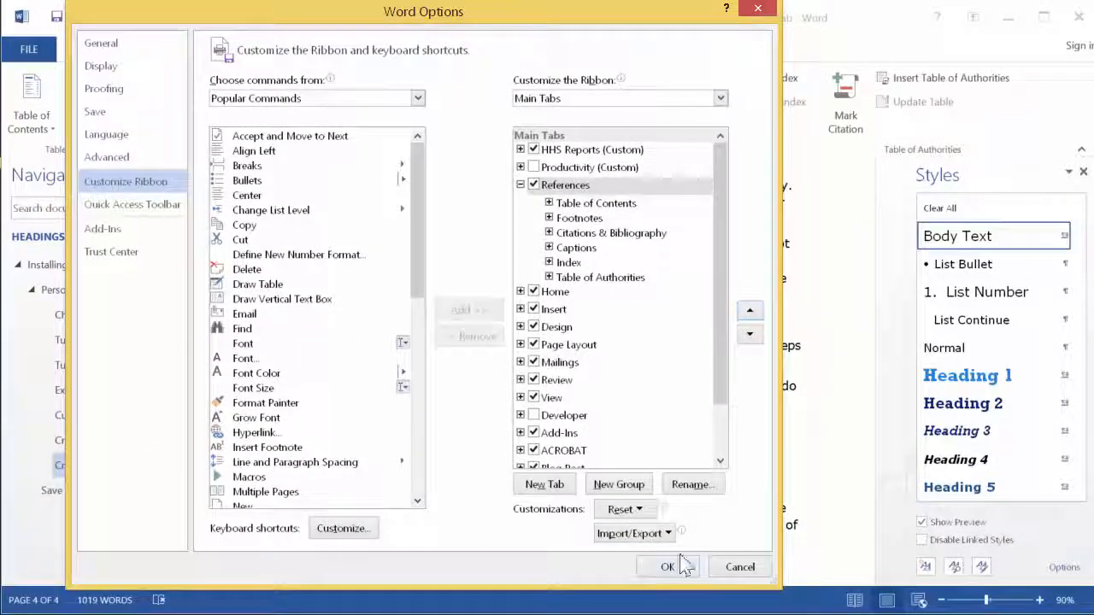
click(681, 566)
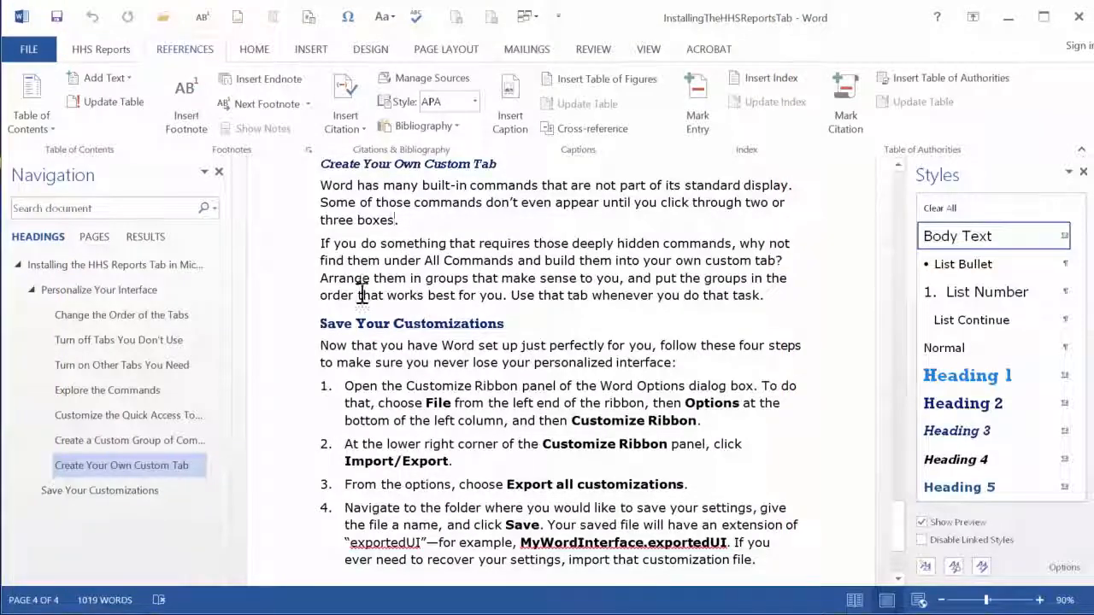
click(119, 53)
click(179, 51)
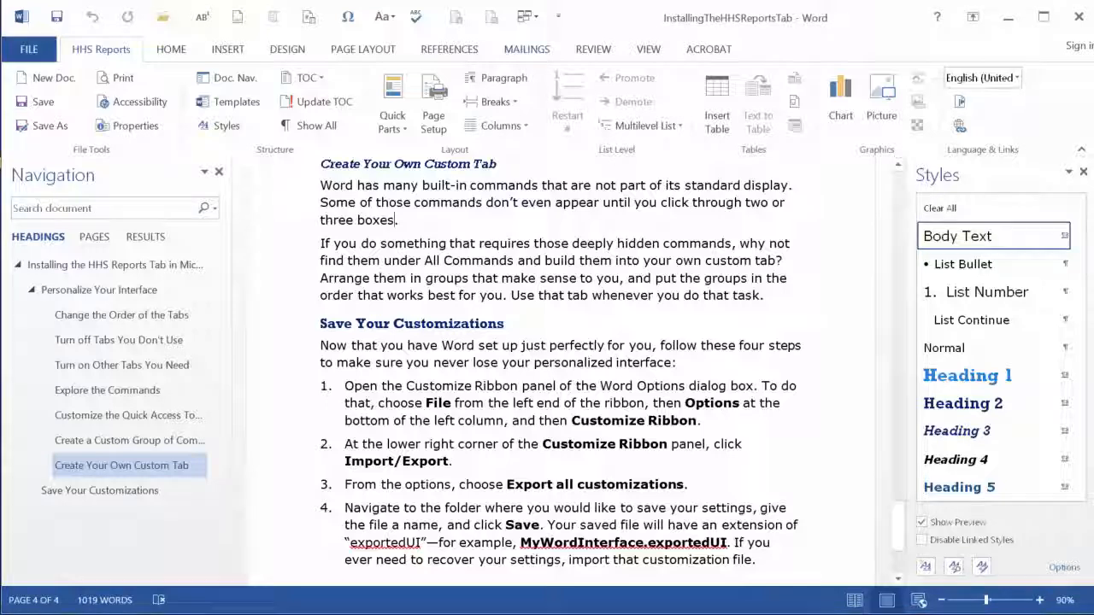
Hide the Mailings tab from the ribbon through the ribbon customization options and apply the change
click(525, 51)
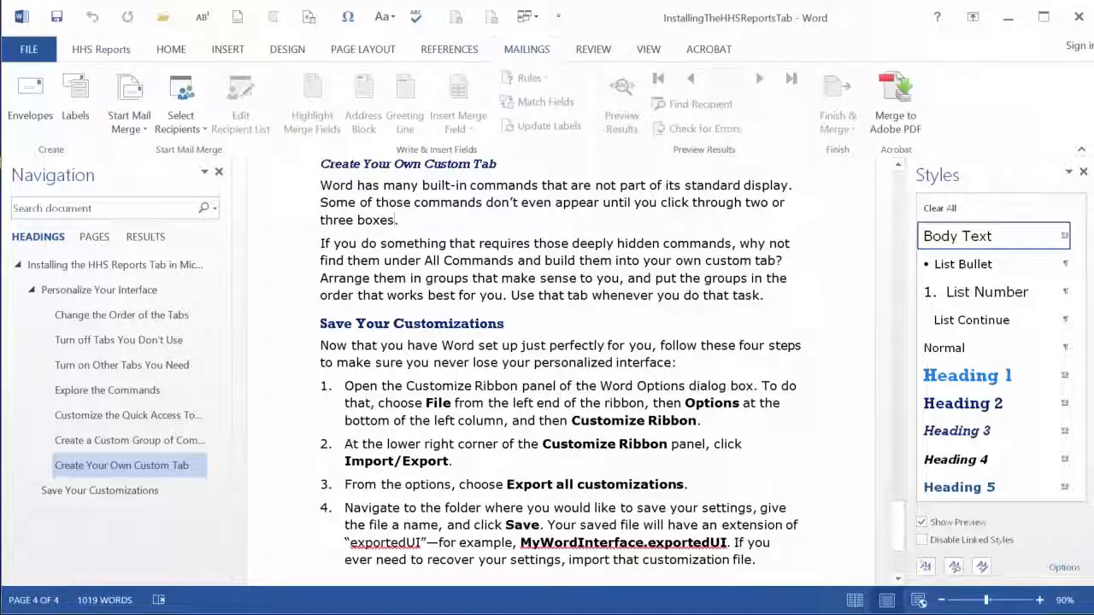
right_click(523, 45)
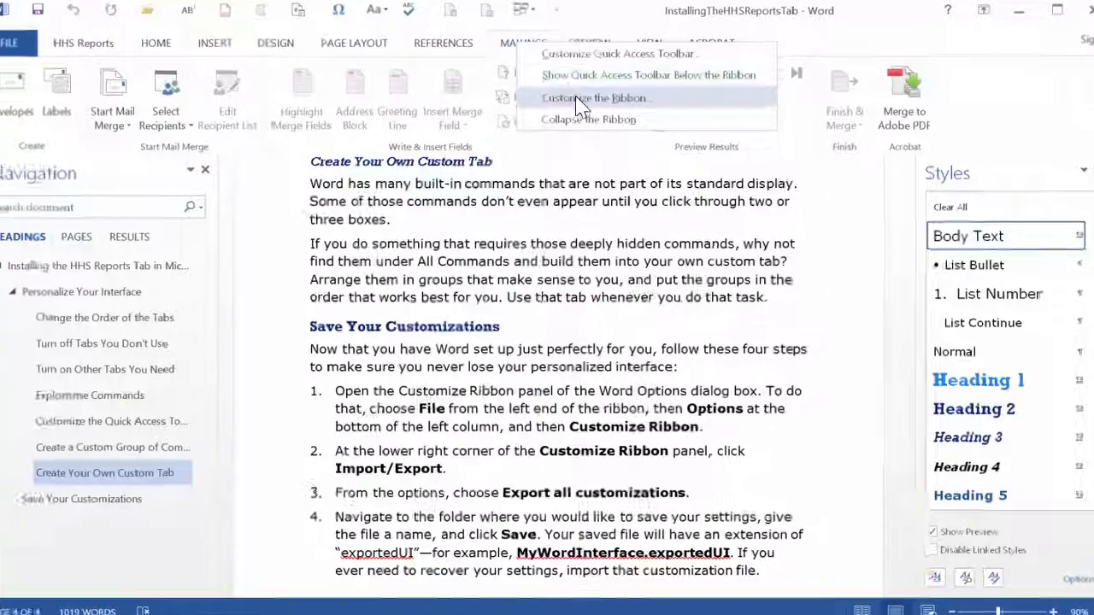
click(590, 98)
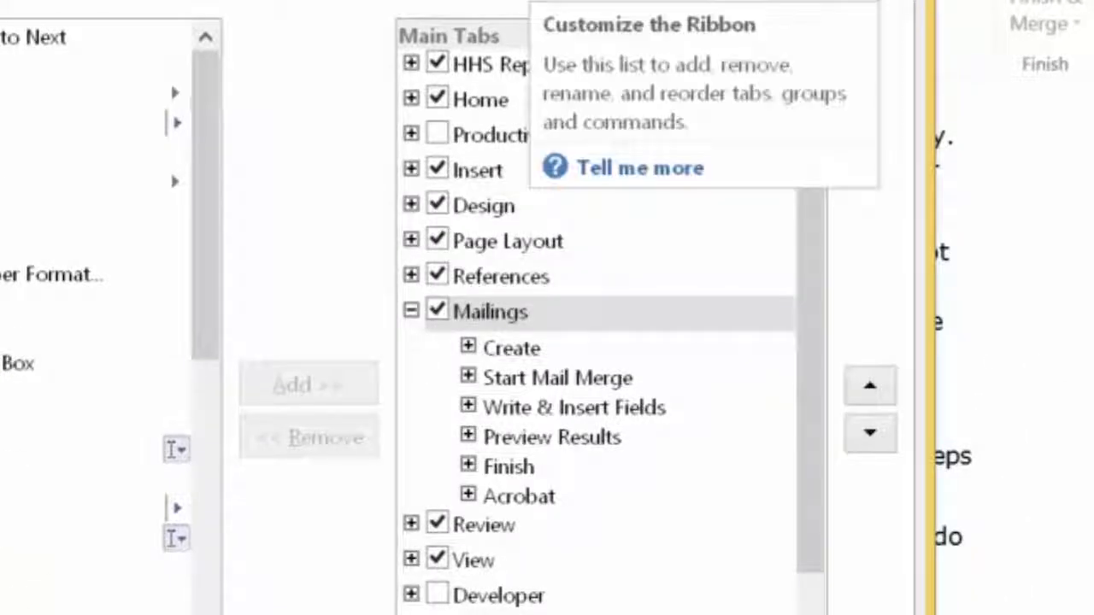
click(449, 315)
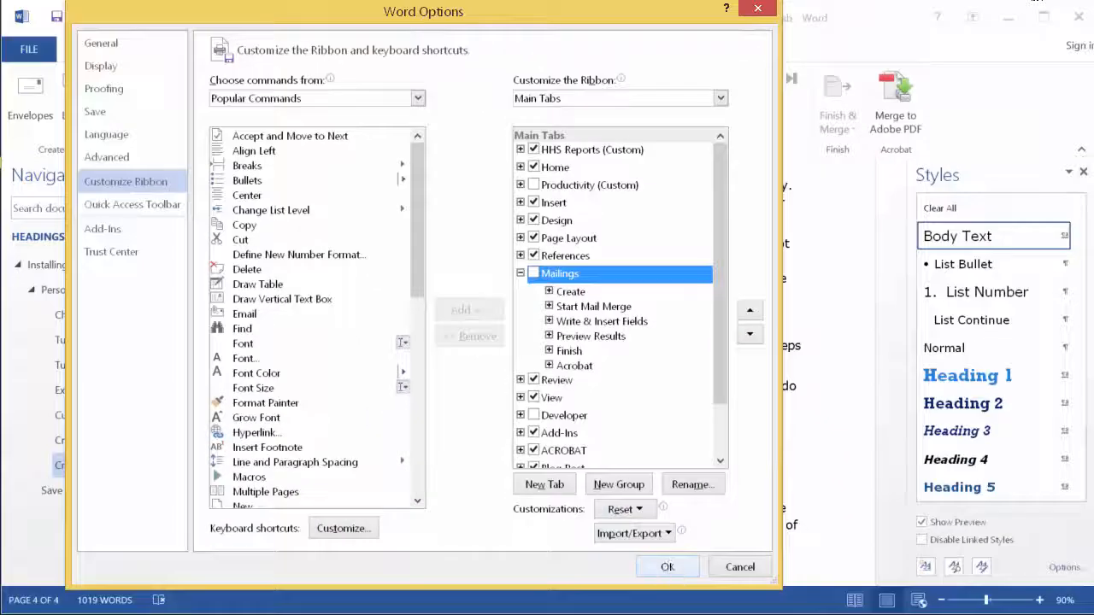
click(668, 567)
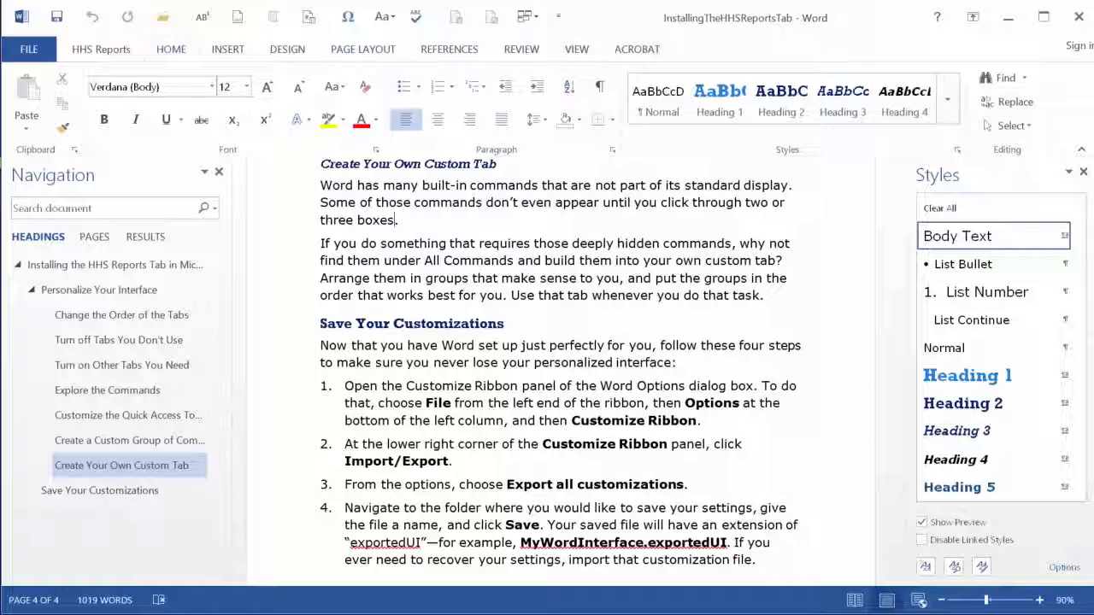
Turn the Mailings tab back on in the ribbon customization options, apply the change, and display that tab
right_click(395, 51)
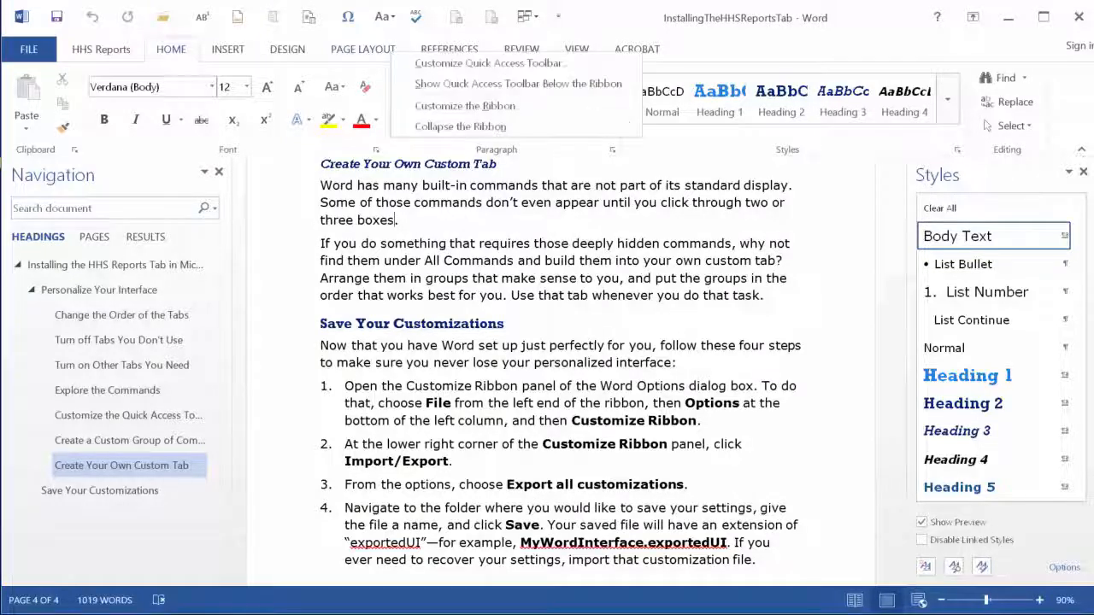
click(461, 105)
click(533, 347)
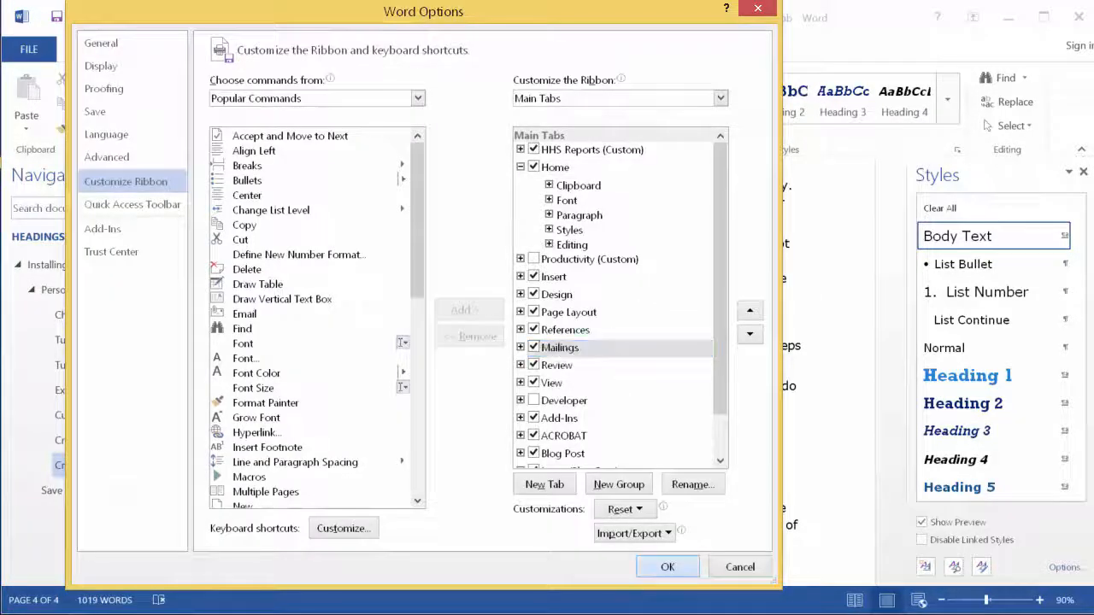
click(668, 567)
click(526, 49)
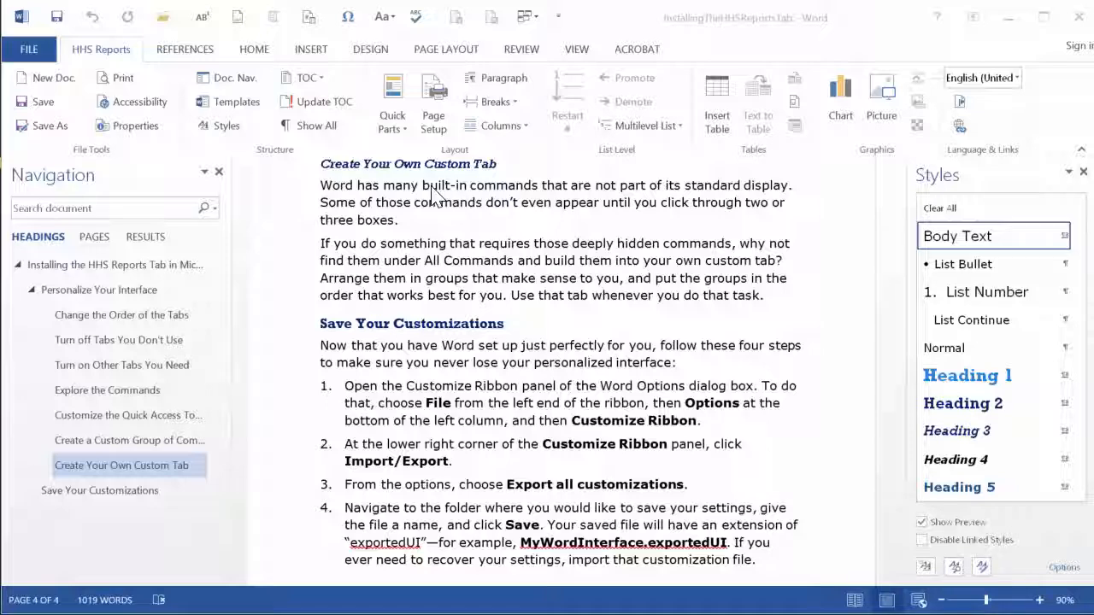
Open the ribbon customization options from the HHS Reports tab and turn on the Developer tab
click(109, 50)
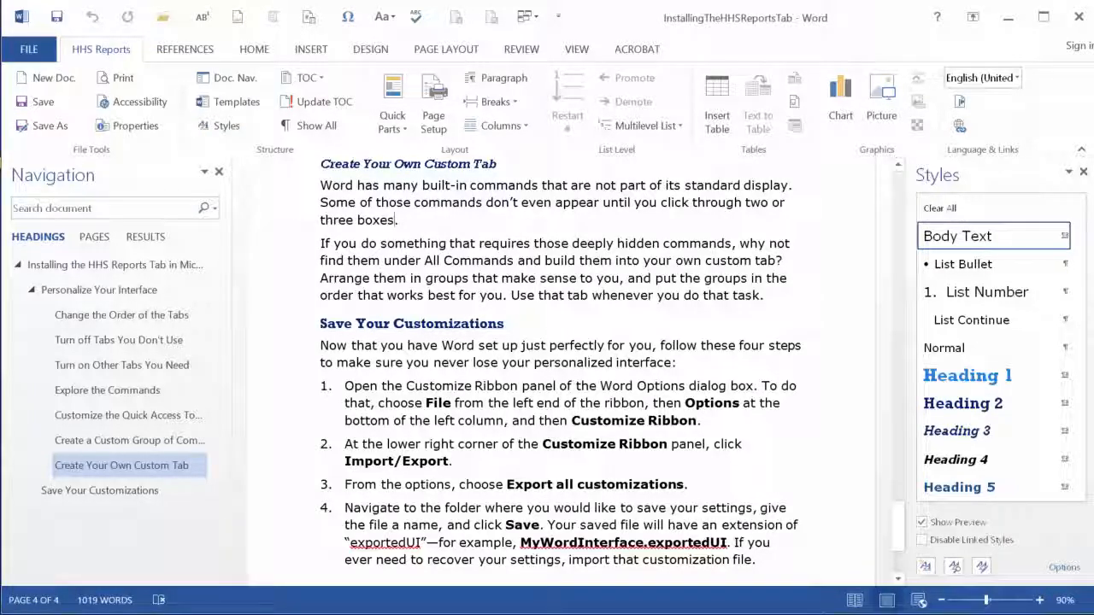
right_click(111, 47)
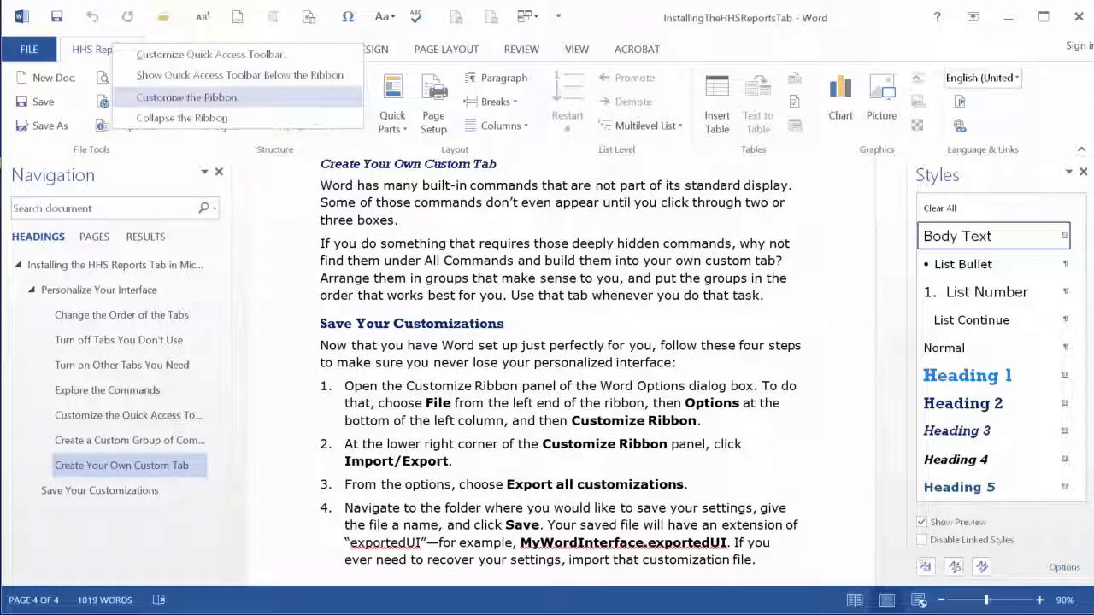
click(186, 97)
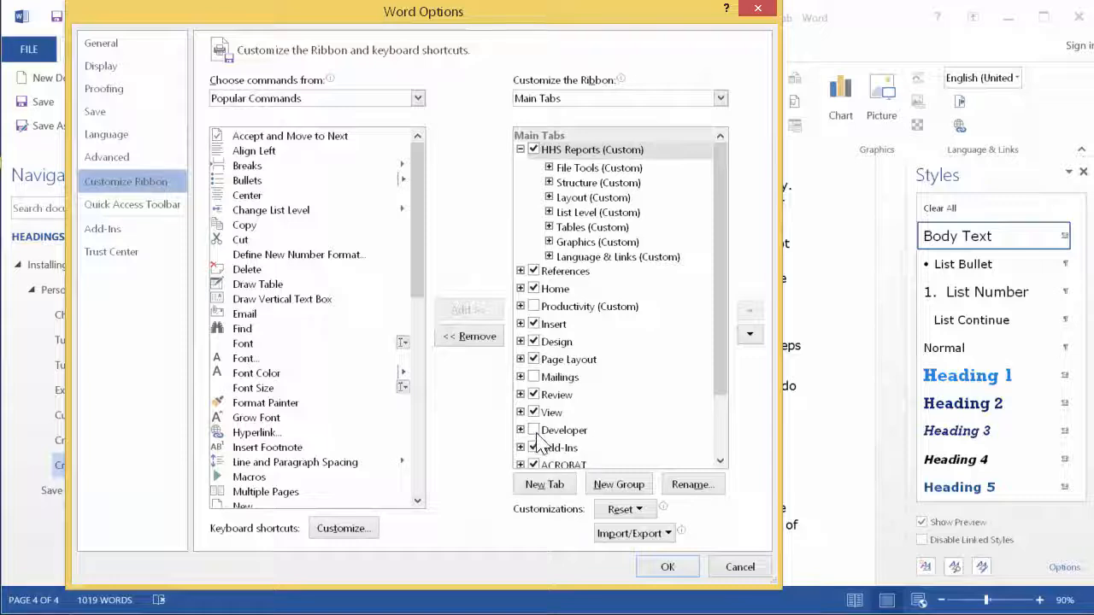
click(535, 431)
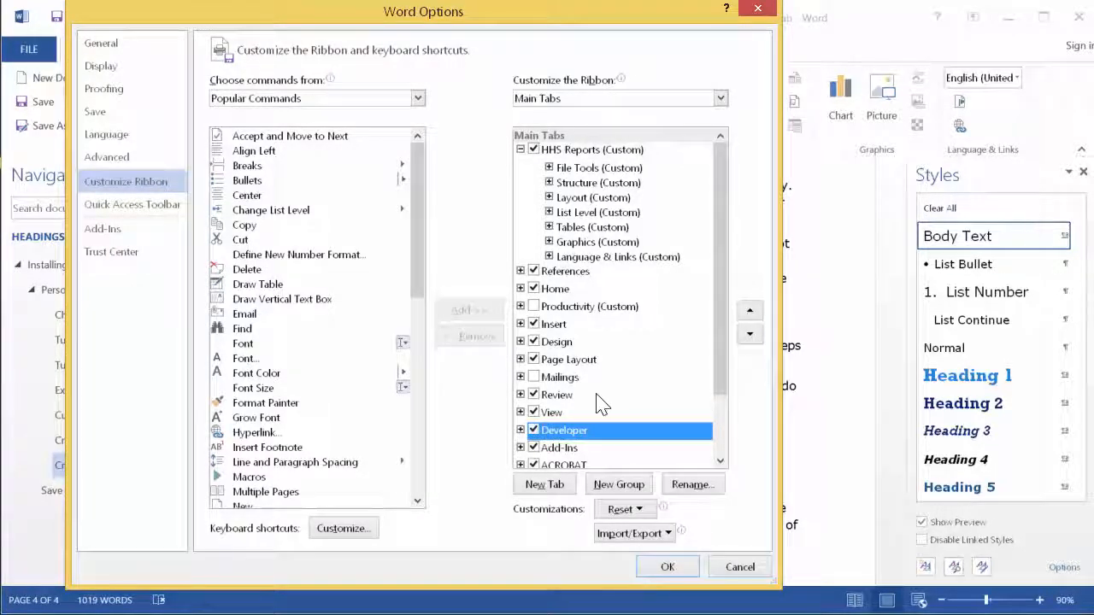
Move the Developer tab up to directly below References in the ribbon order, apply the change, and display the Developer tab
click(749, 310)
click(749, 310)
click(750, 310)
click(750, 311)
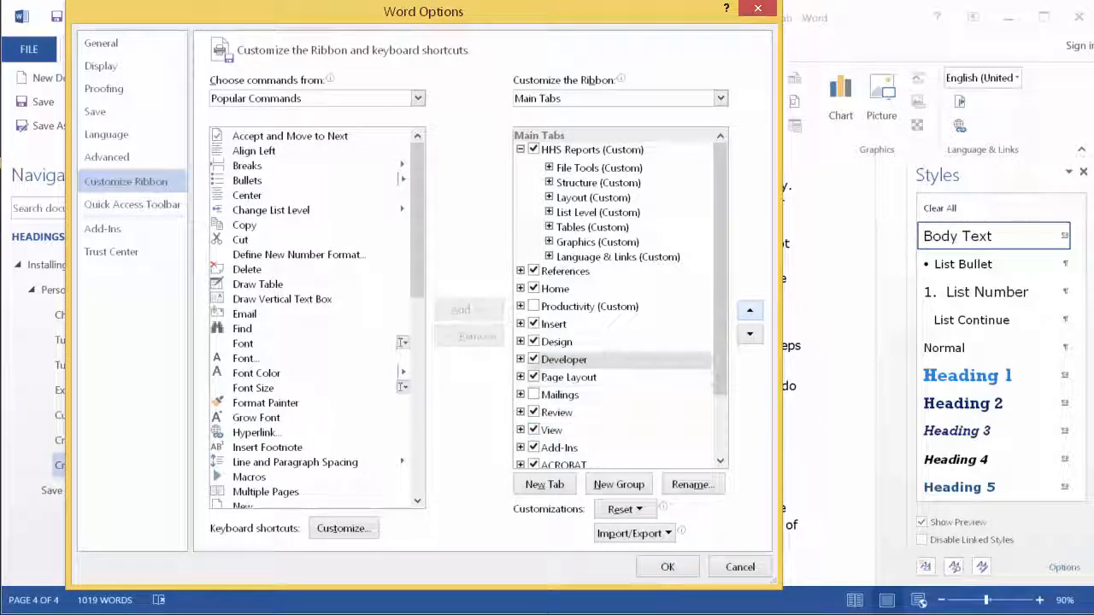
click(750, 310)
click(750, 310)
click(750, 311)
click(749, 311)
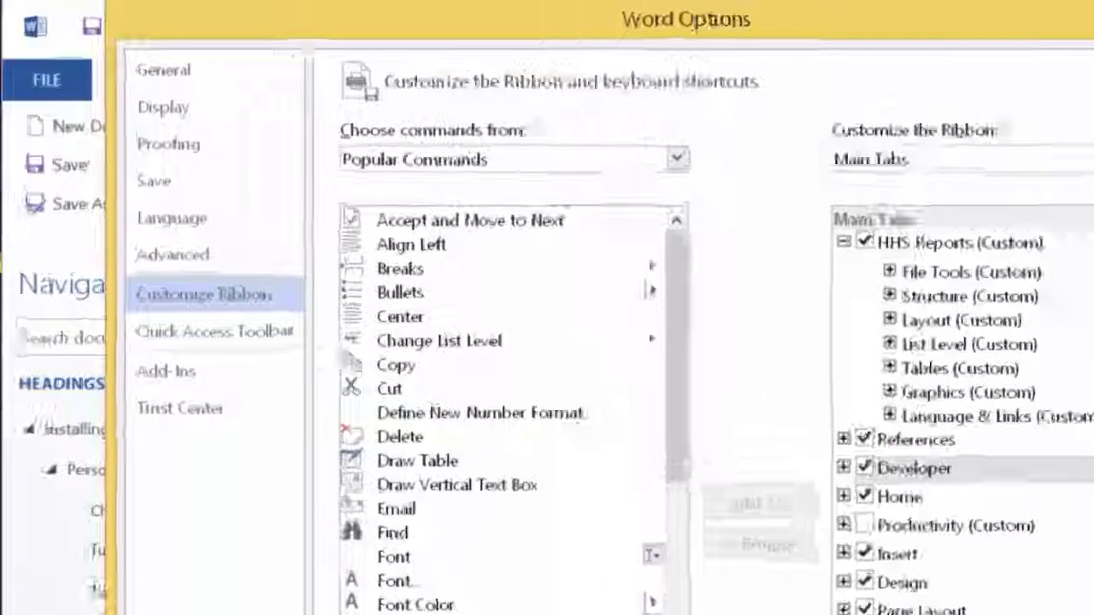
click(669, 566)
click(267, 49)
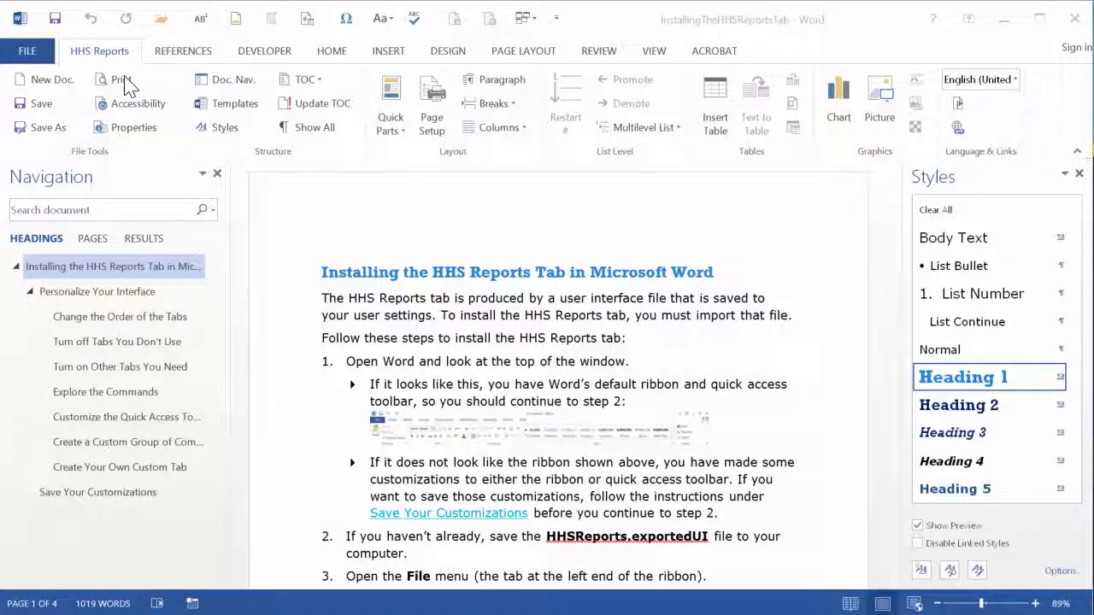
Browse the All Commands list in the ribbon customization options opened from the HHS Reports tab
click(114, 54)
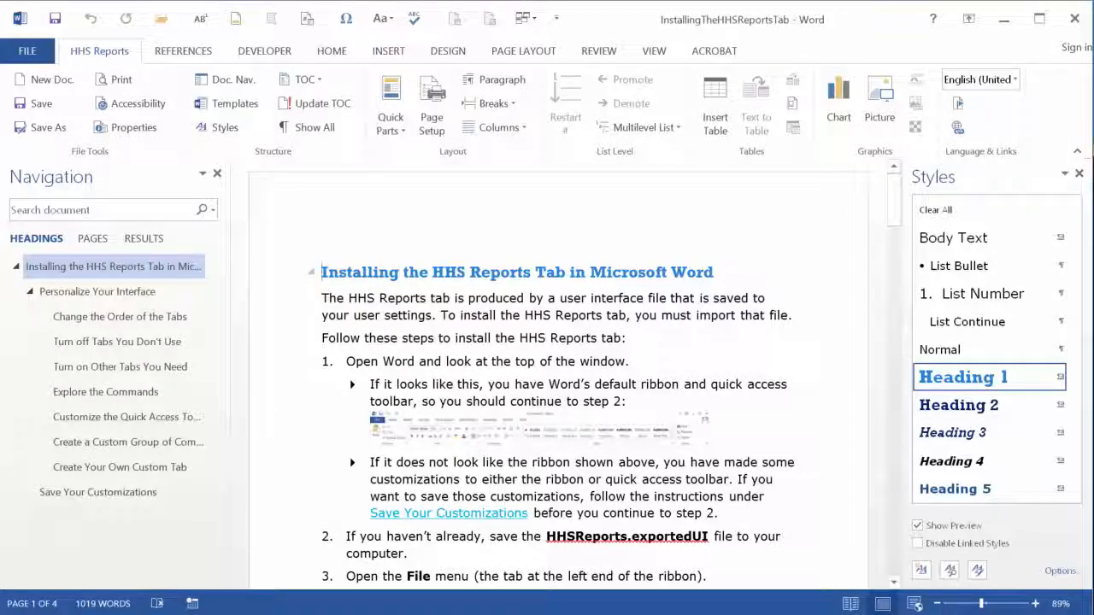
right_click(114, 55)
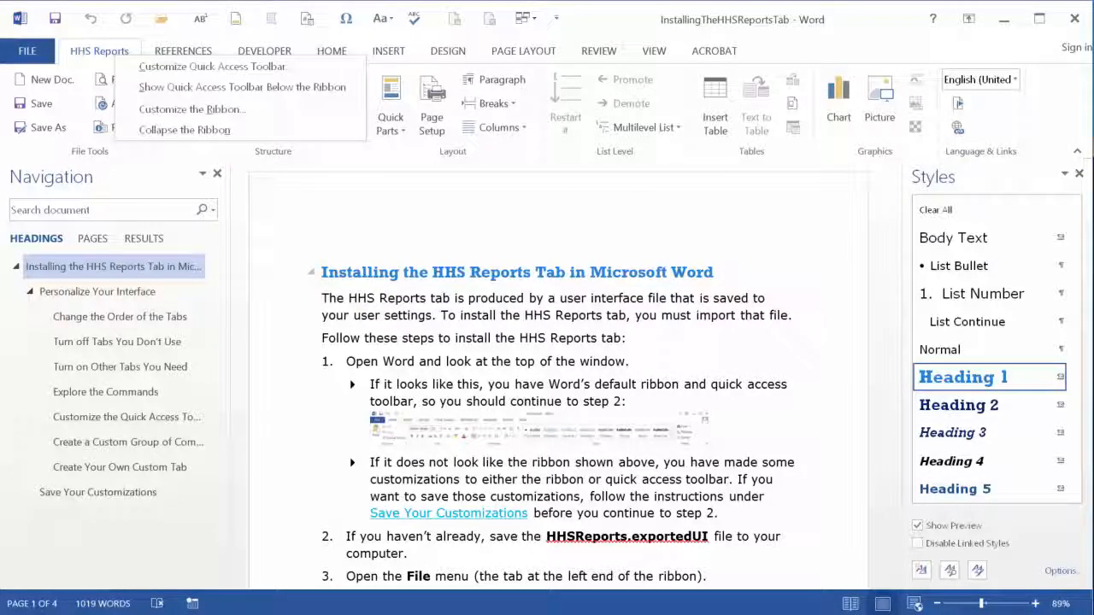
click(171, 110)
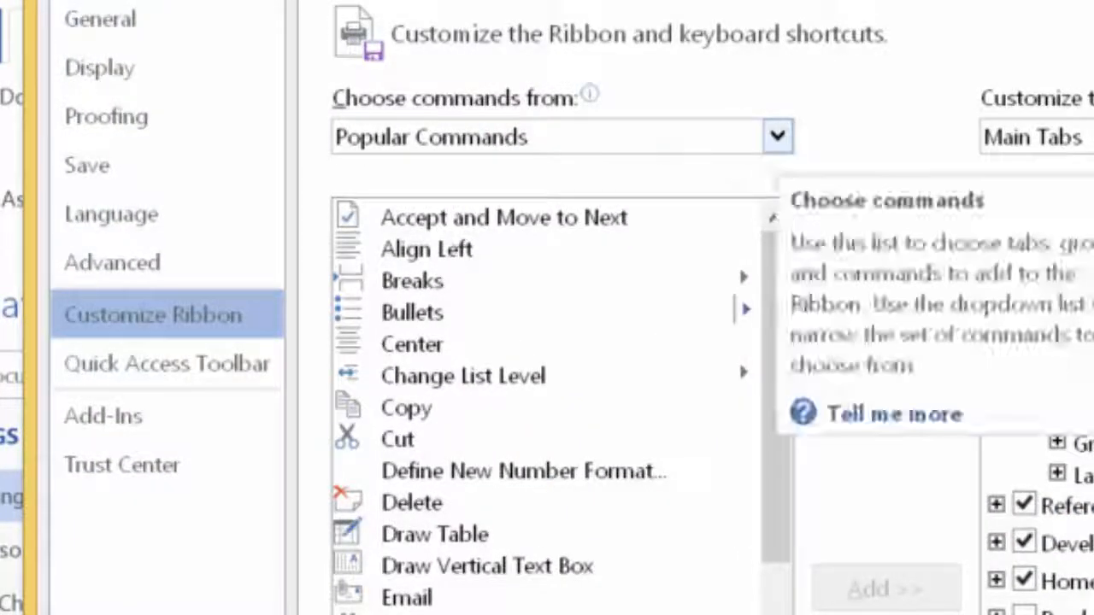
click(775, 138)
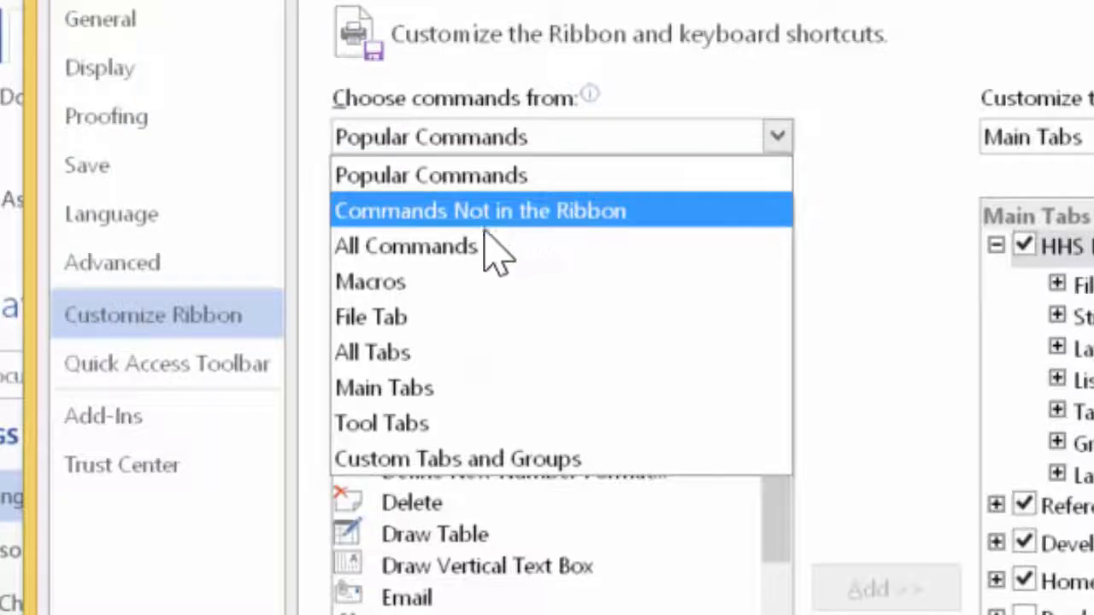
click(406, 246)
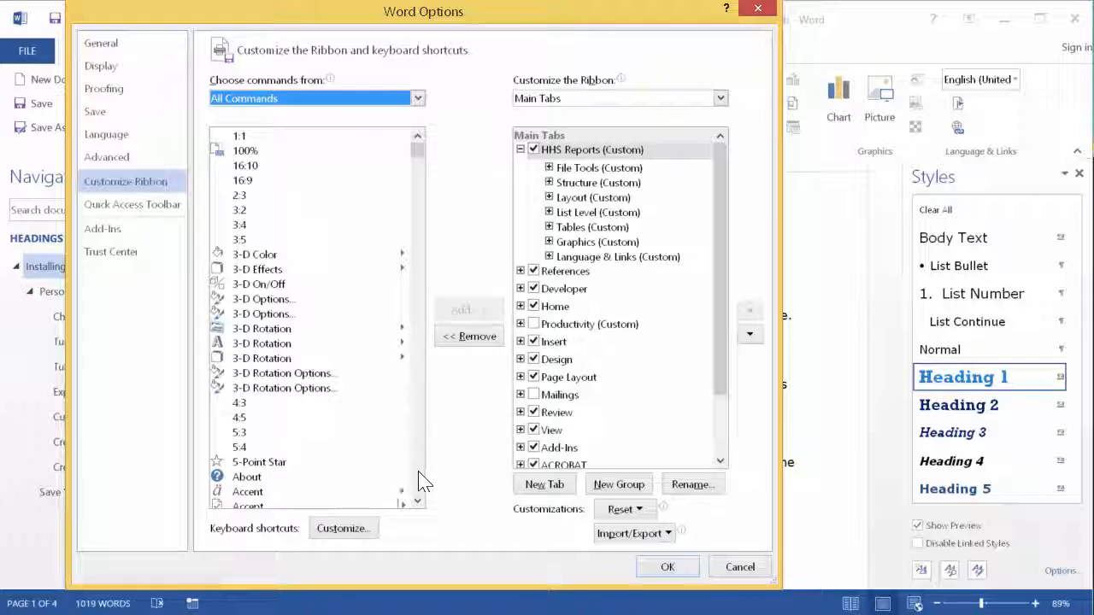
click(417, 502)
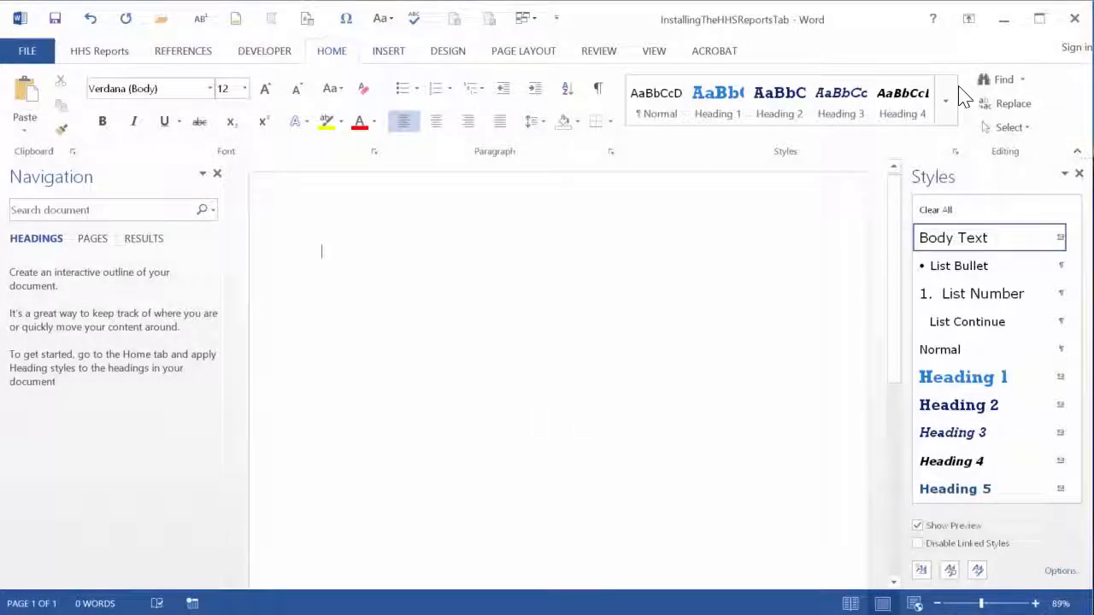
Enter the line "Here are some great facts that I found on the web:" in the blank document and start a new paragraph
text(Here)
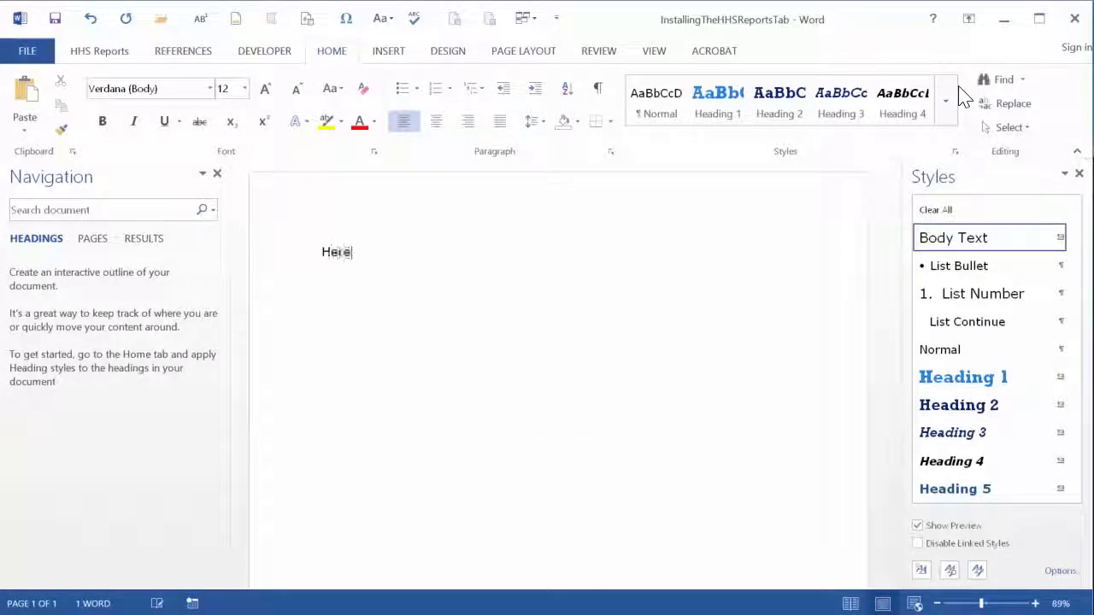
text( ar)
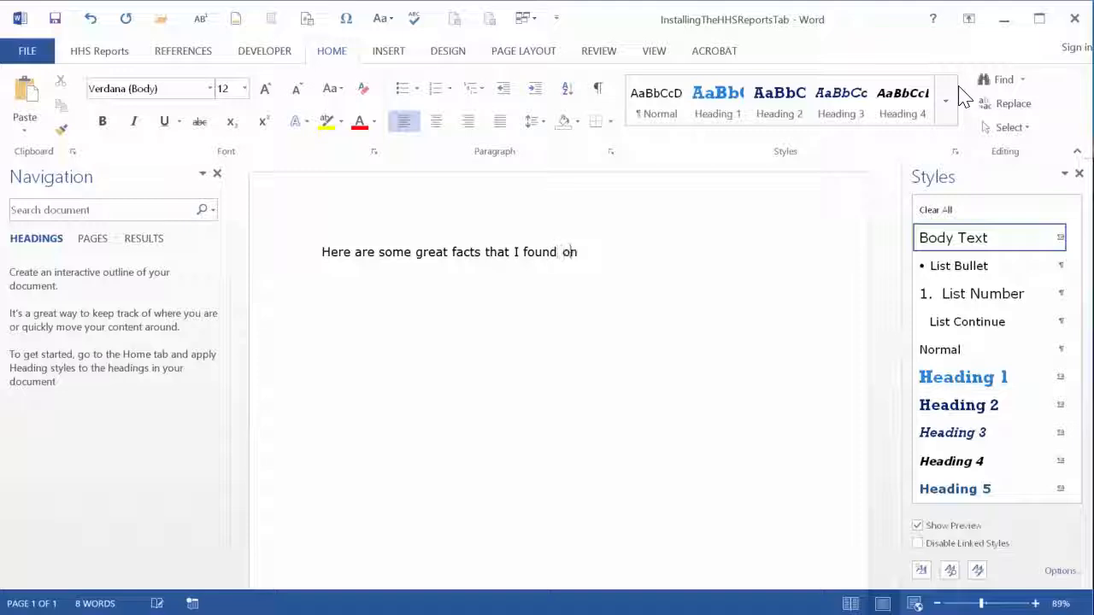
text(he web:)
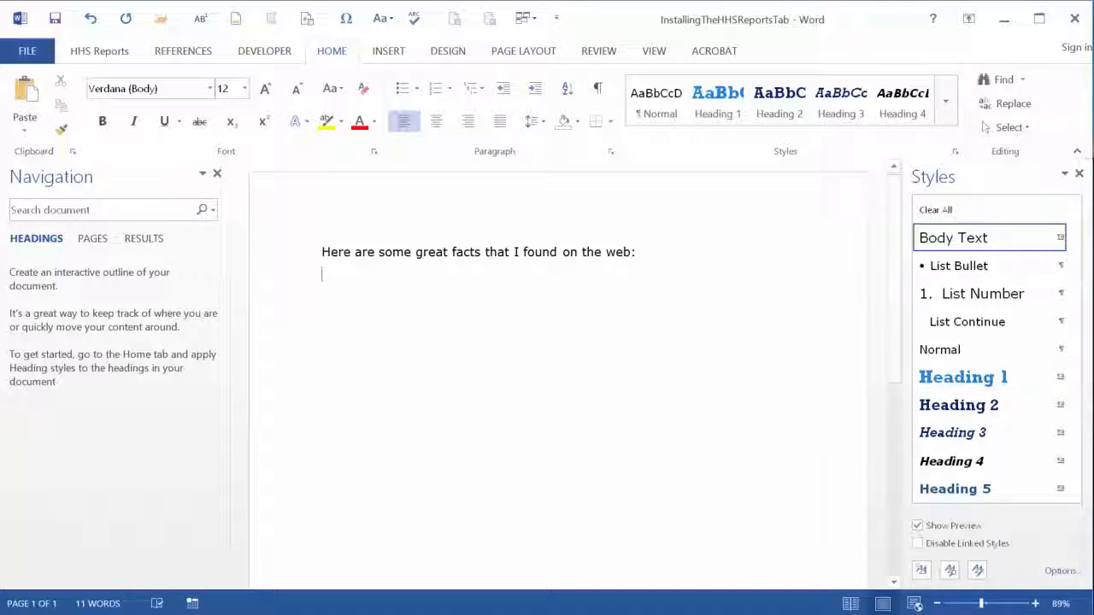
Copy the selected lightning storm fact from the FACTSlides page in the browser and return to the Word document
right_click(395, 265)
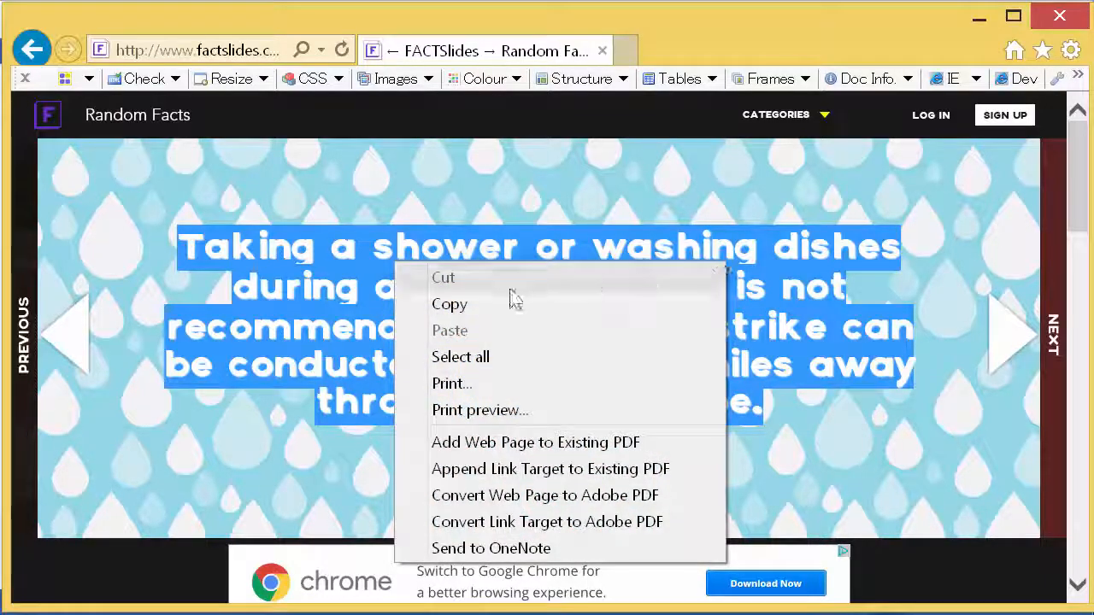
click(452, 305)
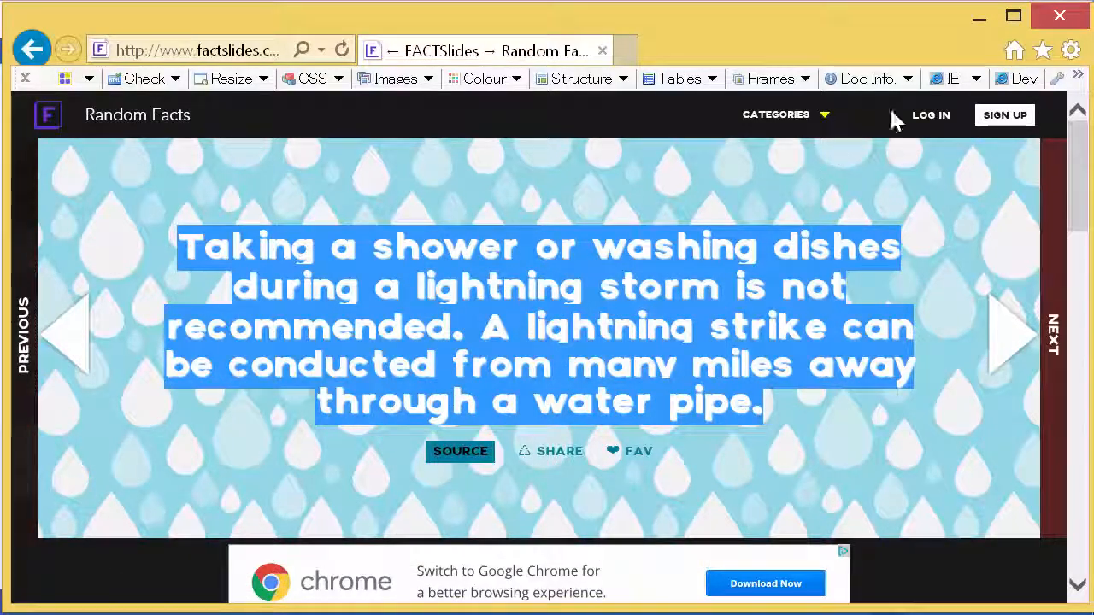
click(979, 19)
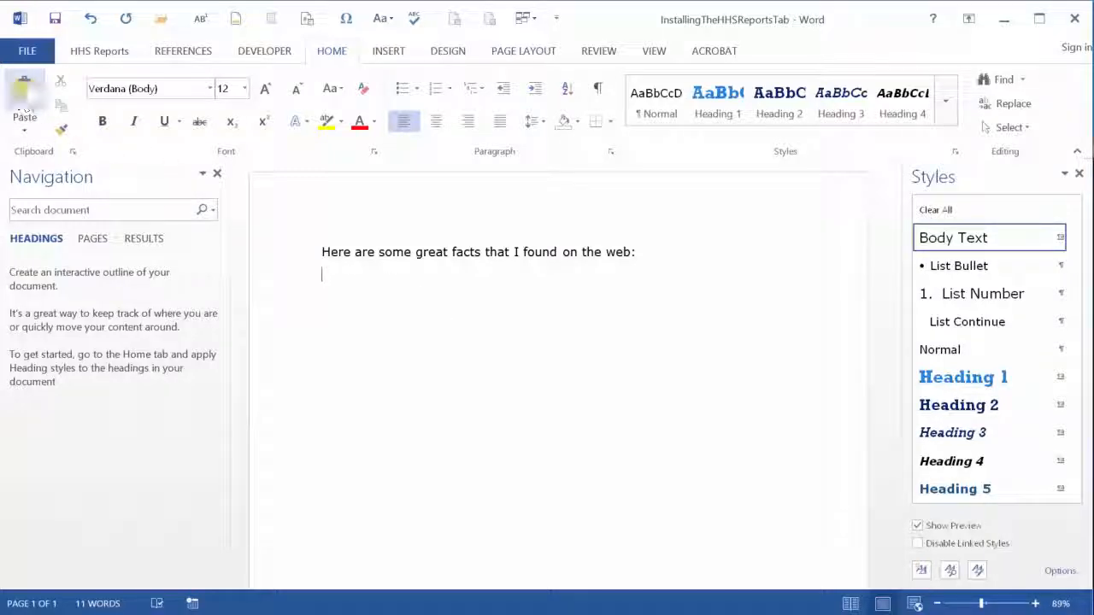
Try a default paste of the copied fact below the intro line, undo it, and paste the fact with Keep Text Only
click(23, 90)
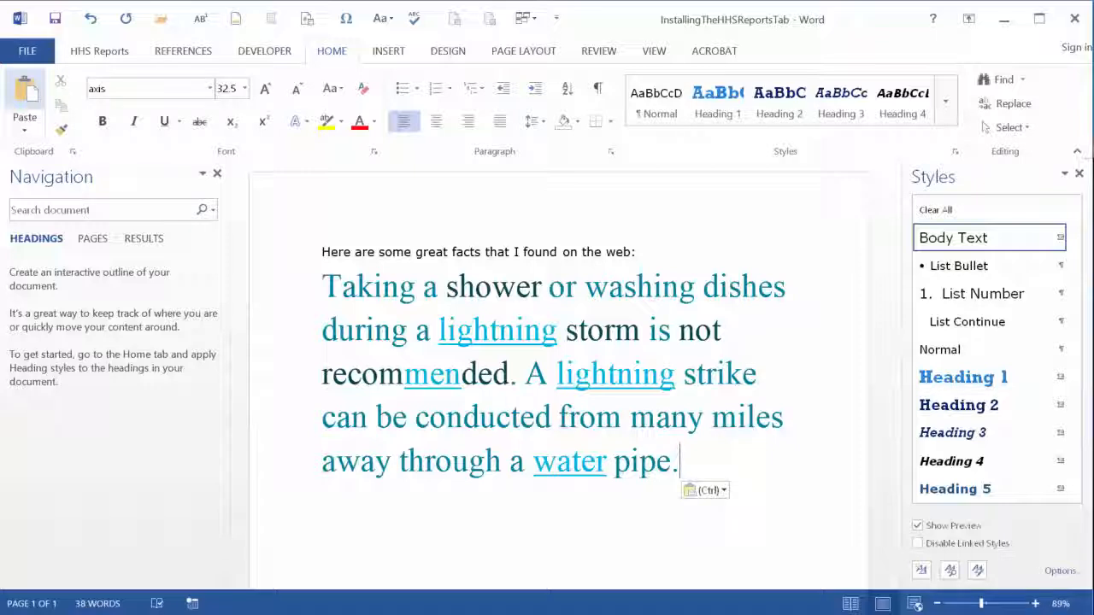
click(90, 18)
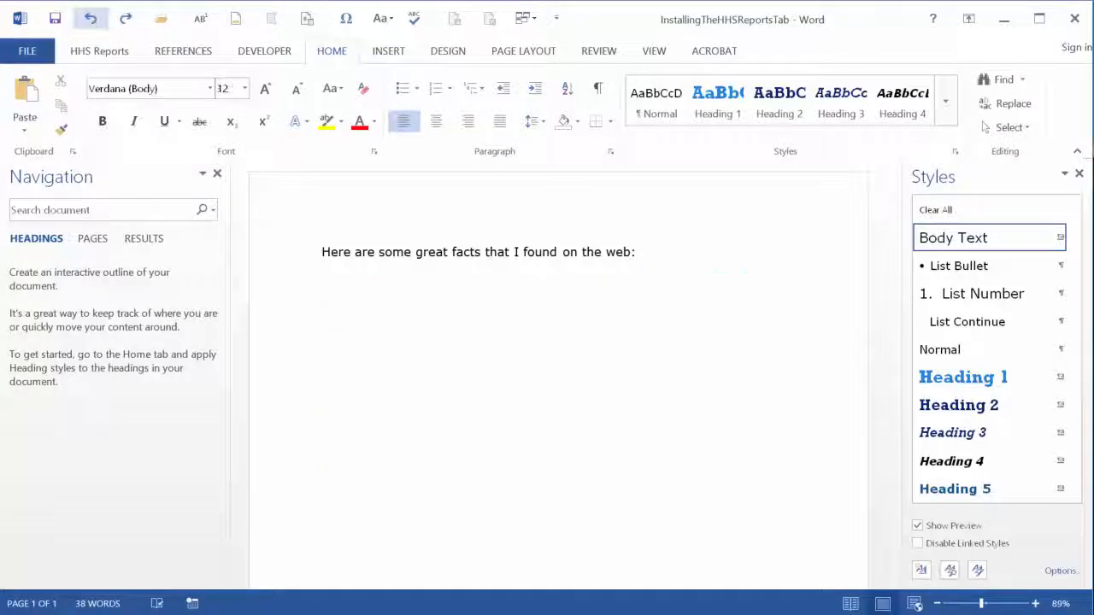
click(25, 124)
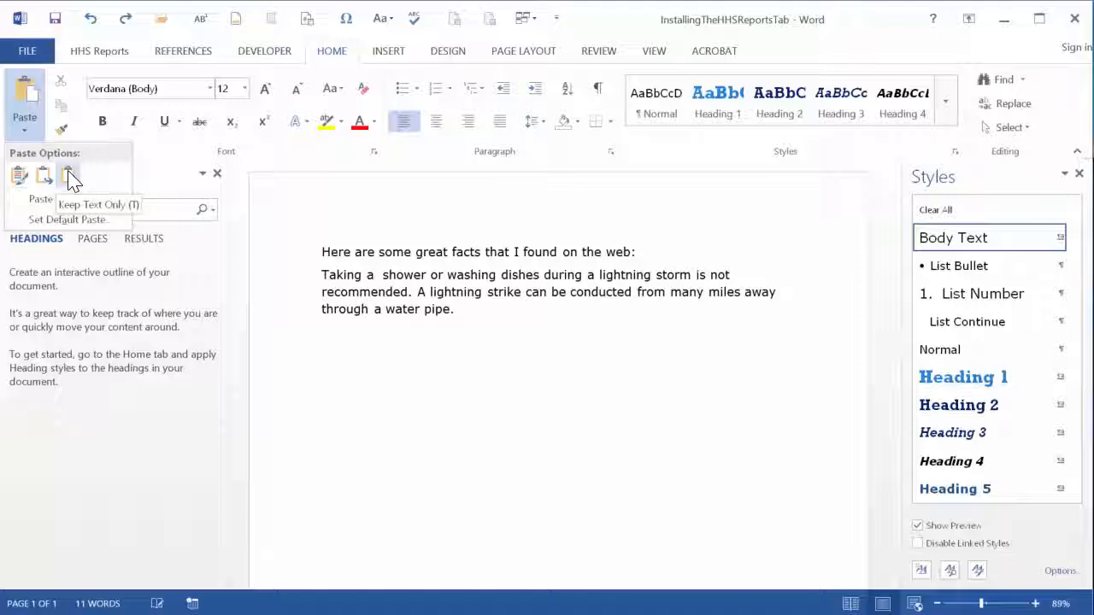
click(72, 180)
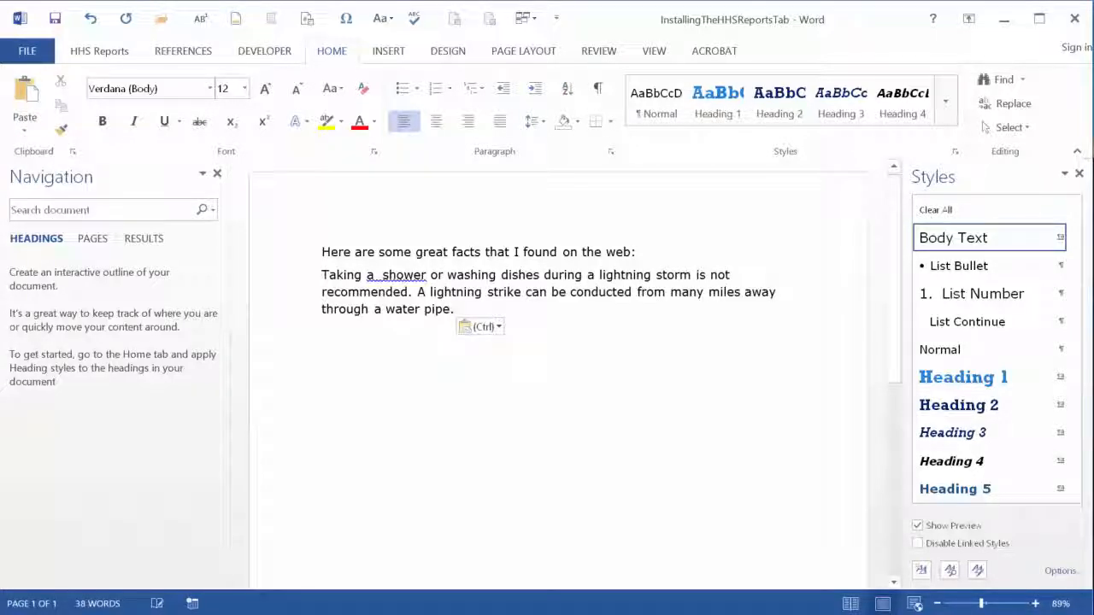
Add a new custom group to the HHS Reports tab in the ribbon customization options and name it Clipboard
right_click(109, 57)
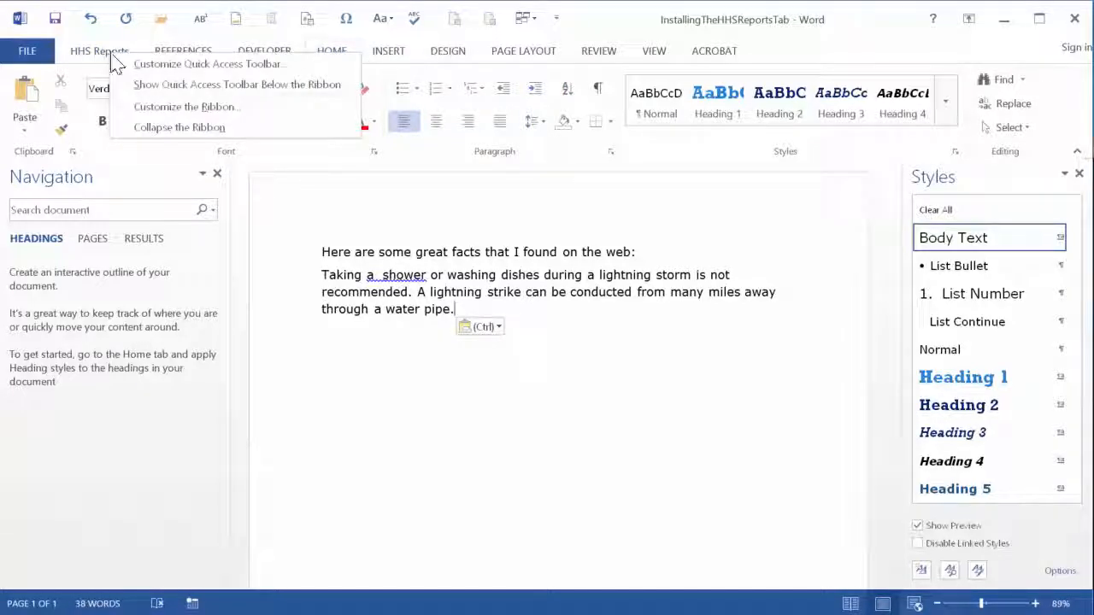
click(152, 107)
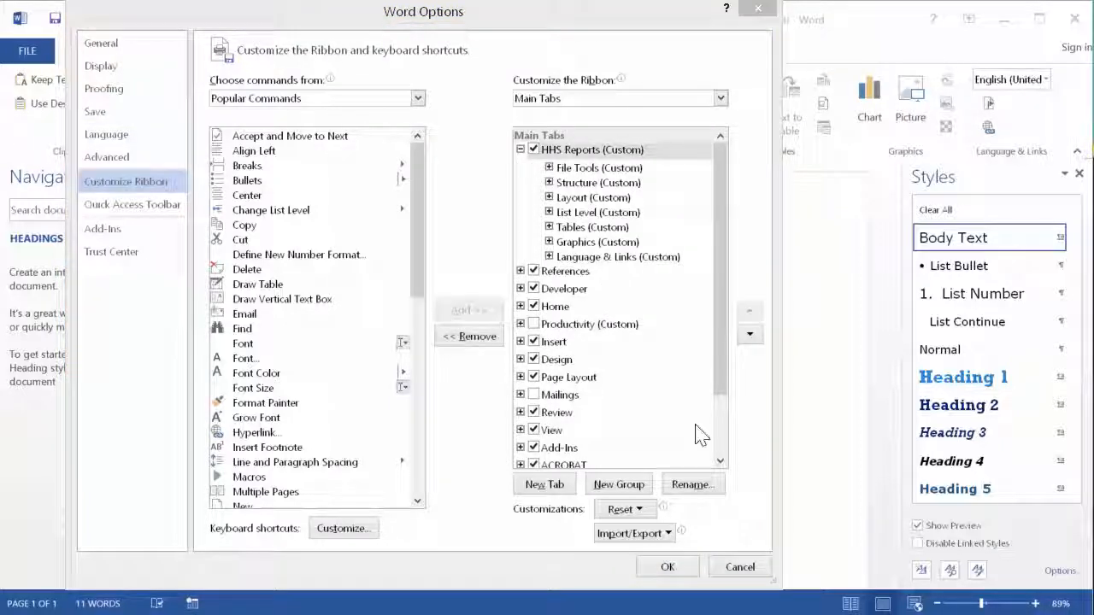
click(596, 152)
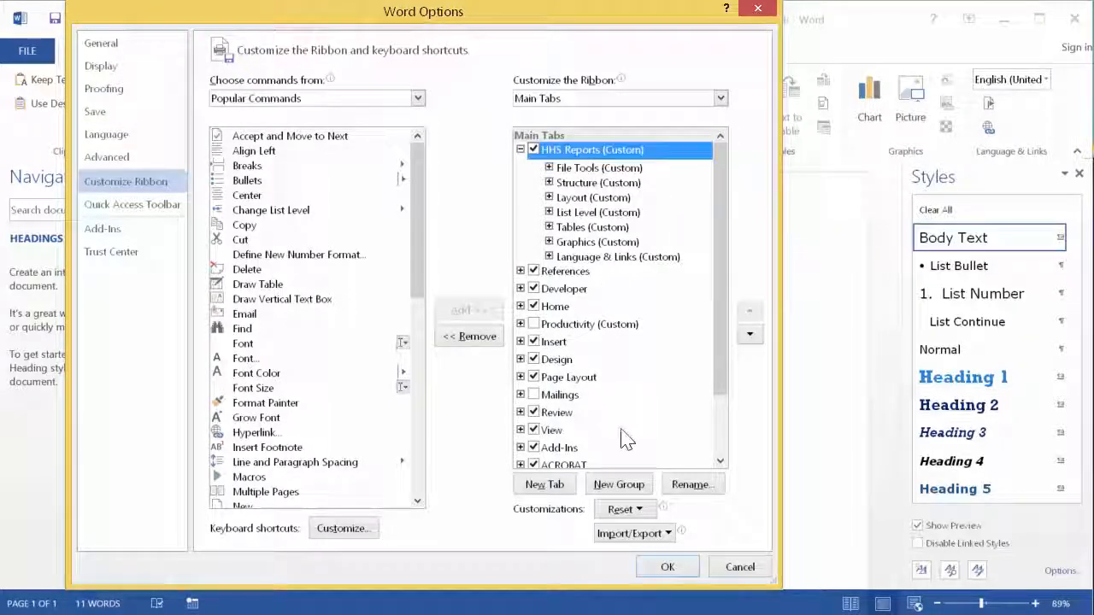
click(620, 485)
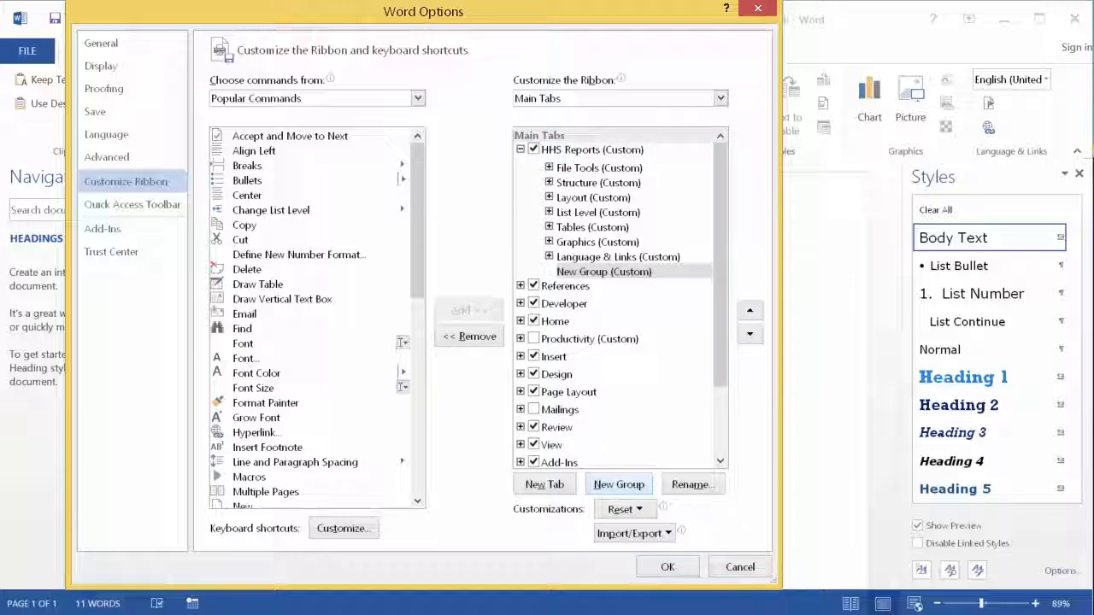
click(690, 485)
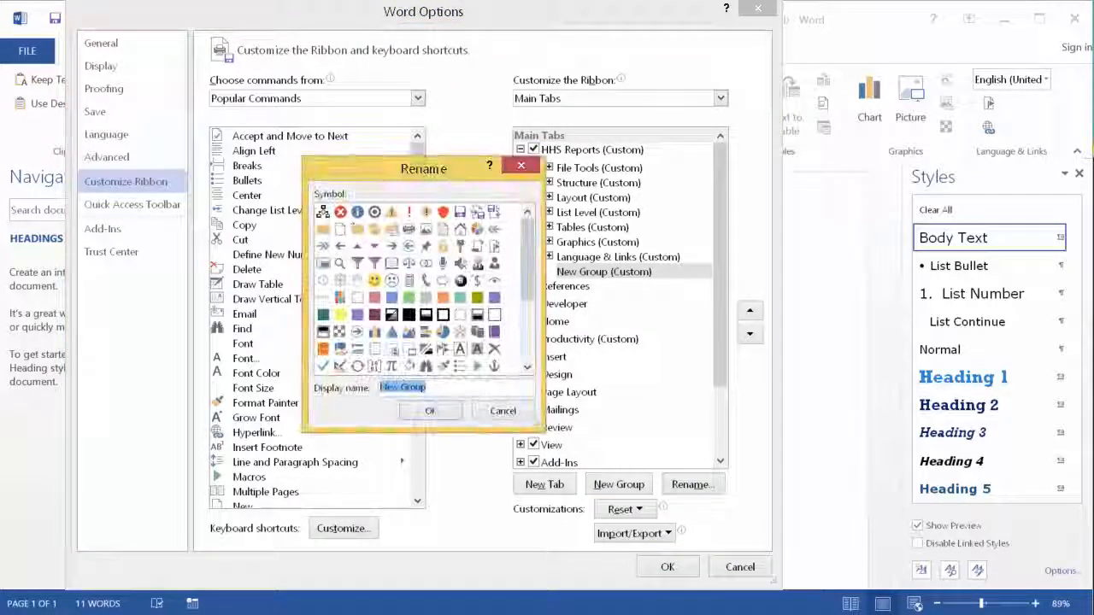
text(C)
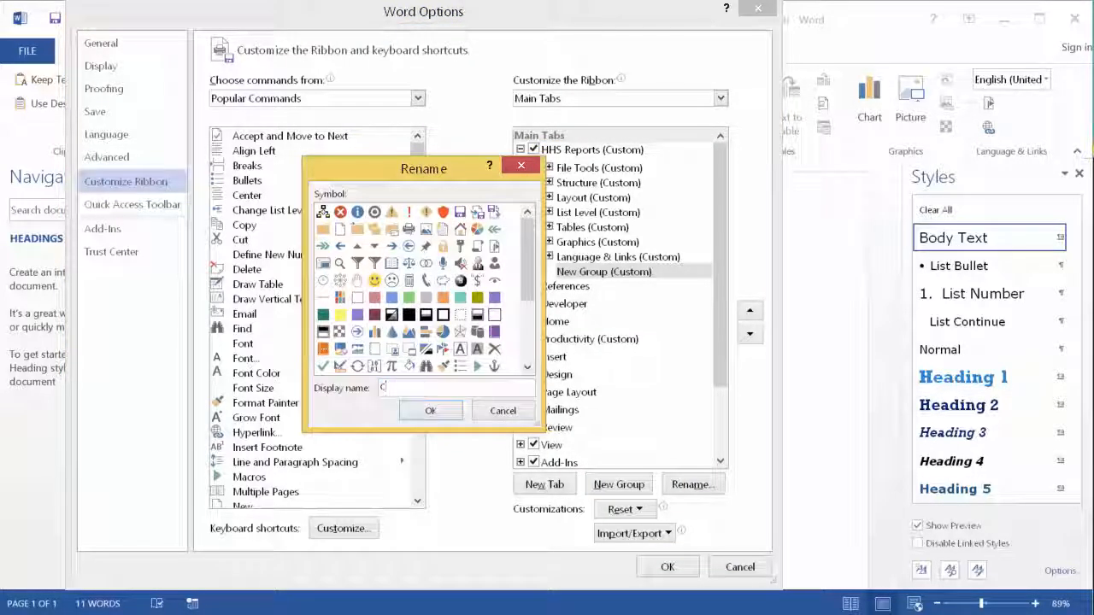
text(lipboa)
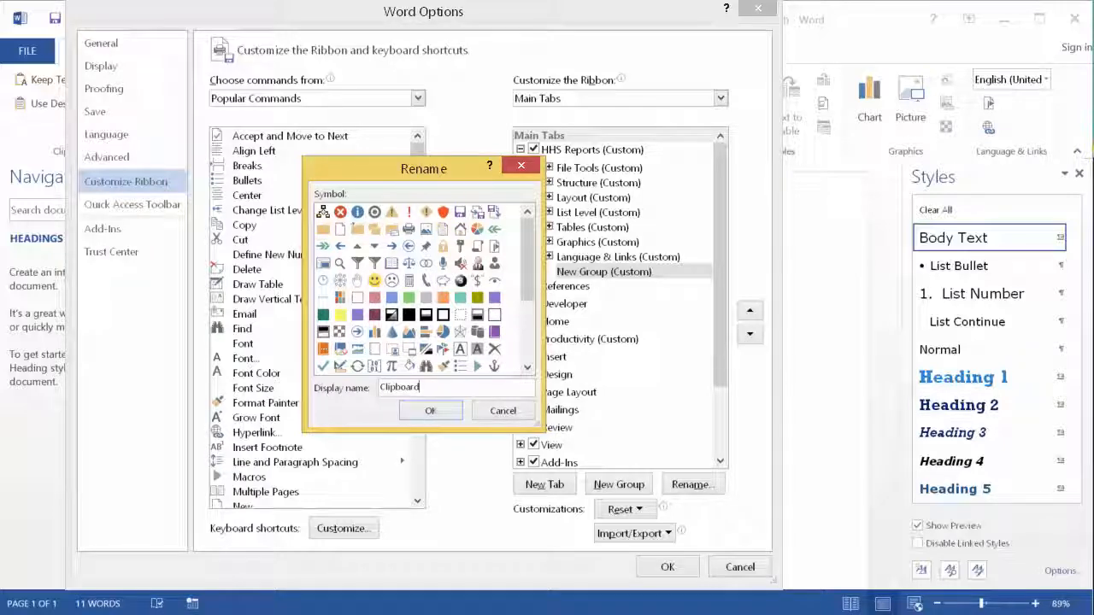
text(rd)
key(Return)
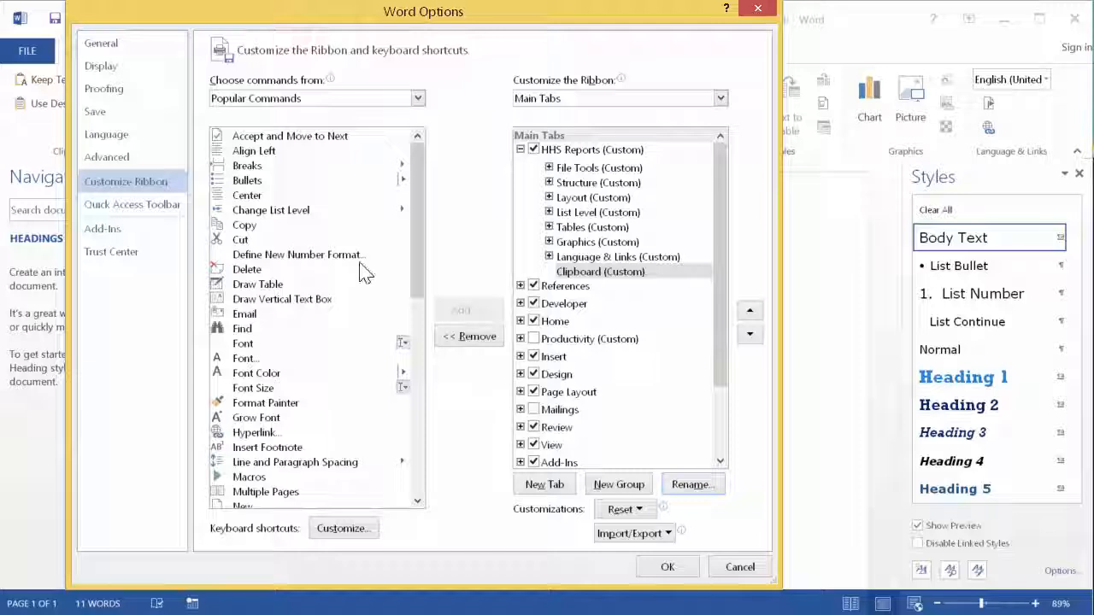
Add the Keep Text Only command from the list of all commands to the custom Clipboard group
click(417, 99)
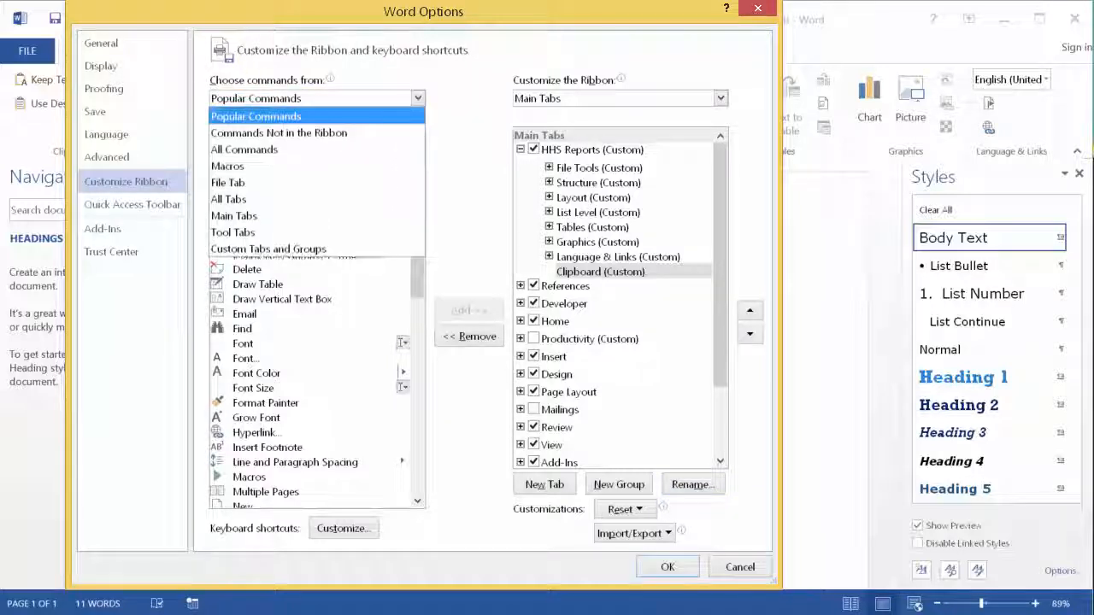
click(309, 151)
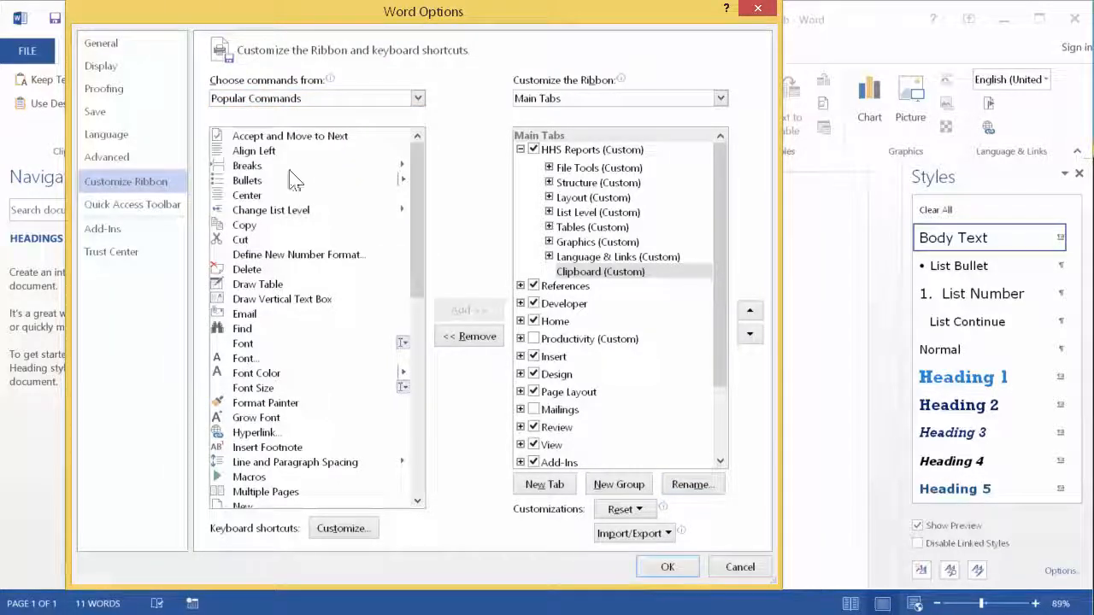
click(282, 194)
key(k)
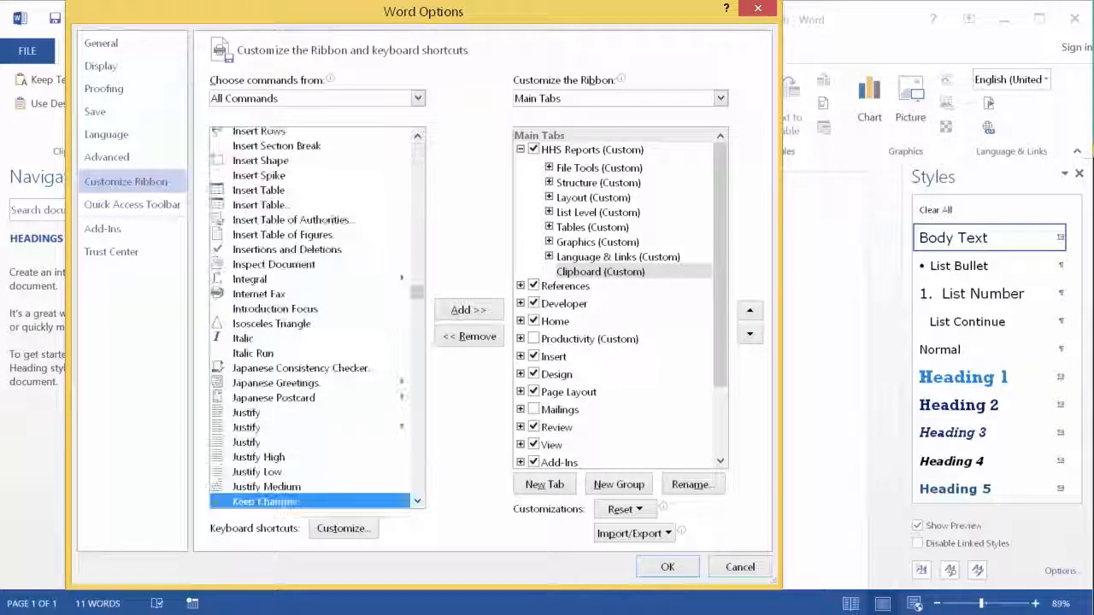
key(Down)
key(Down)
key(Down)
key(Down)
key(Down)
key(Down)
key(Down)
key(Down)
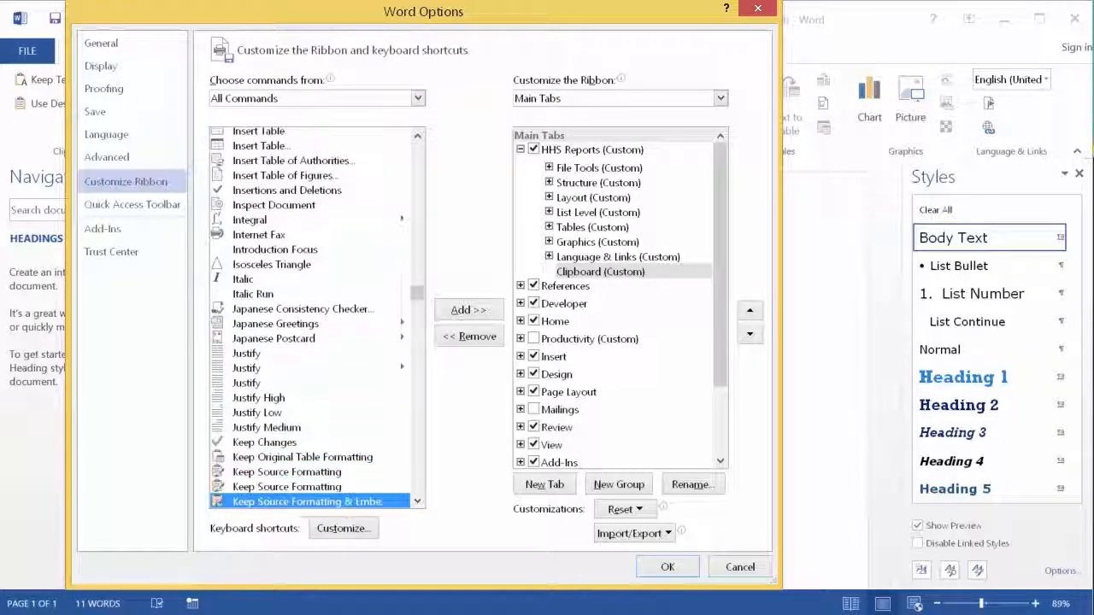
key(Up)
key(Up)
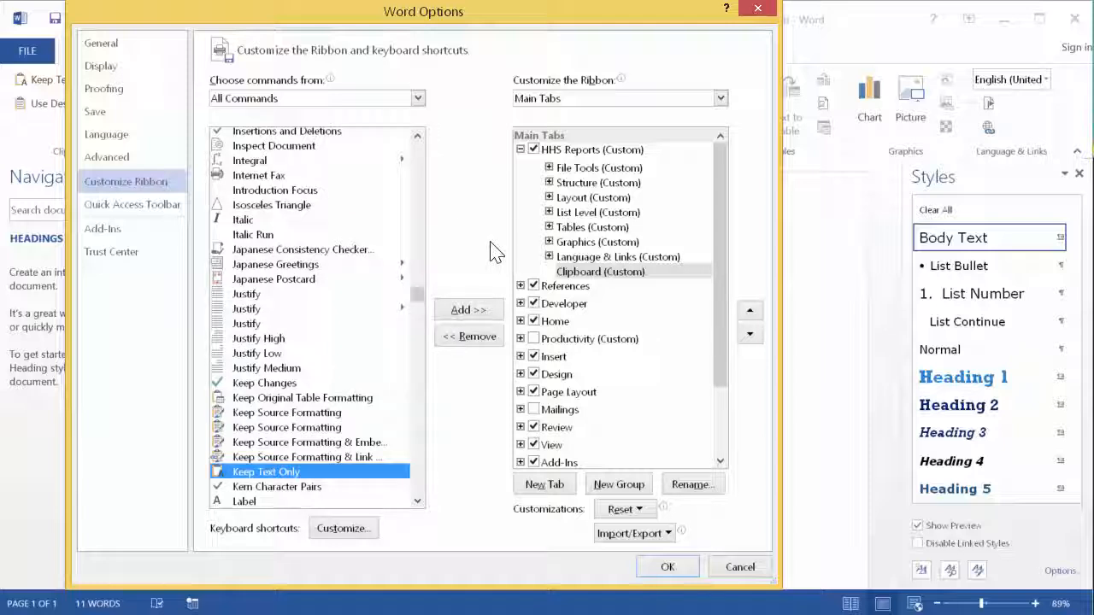
click(466, 314)
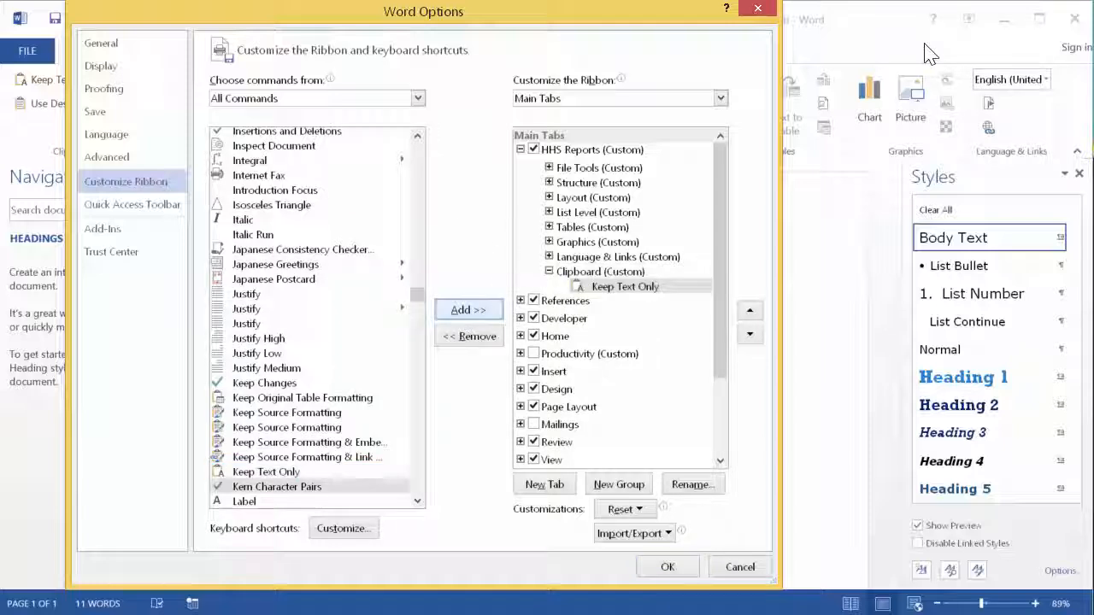
Add the Use Destination Styles command to the custom Clipboard group, below Keep Text Only
click(367, 358)
key(u)
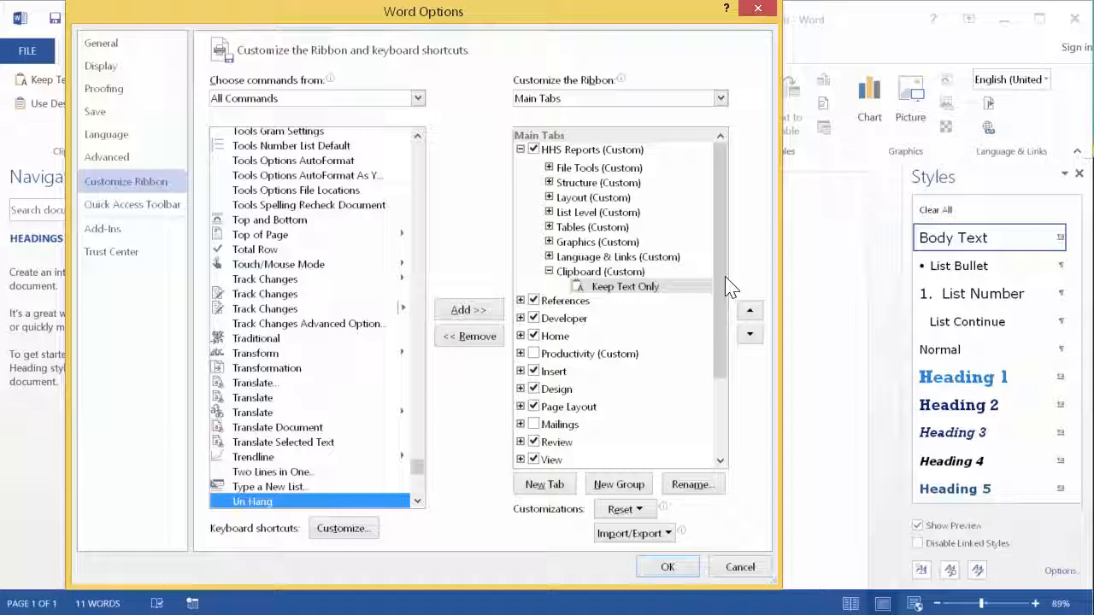
key(Down)
key(Down)
key(Down)
key(Down)
key(Down)
key(Down)
key(Down)
key(Down)
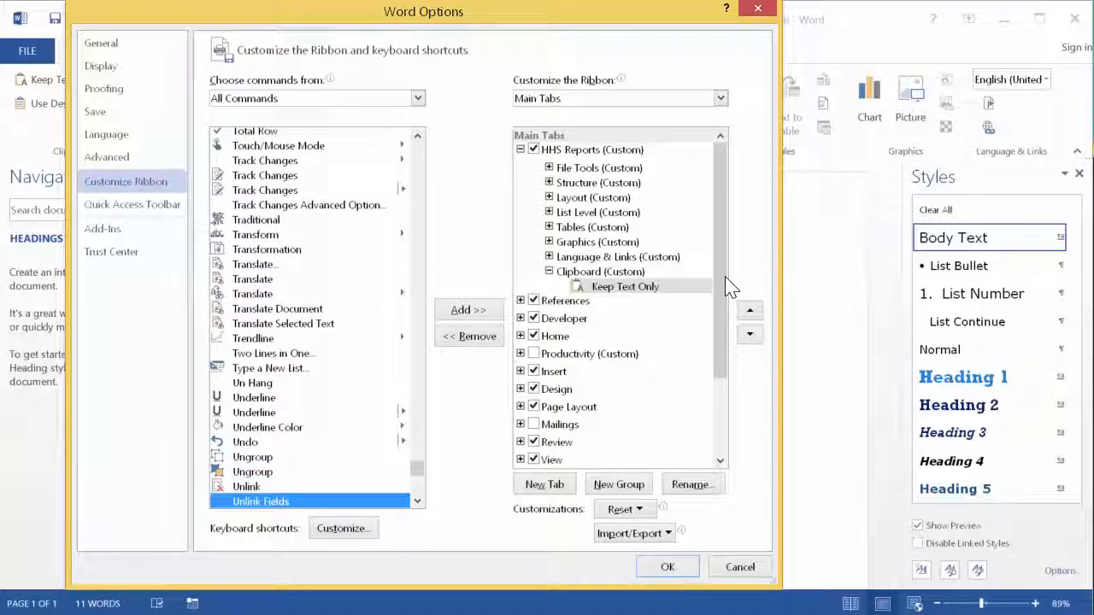
key(Down)
key(Down)
key(Down)
key(Down)
key(Down)
key(Down)
key(Down)
key(Down)
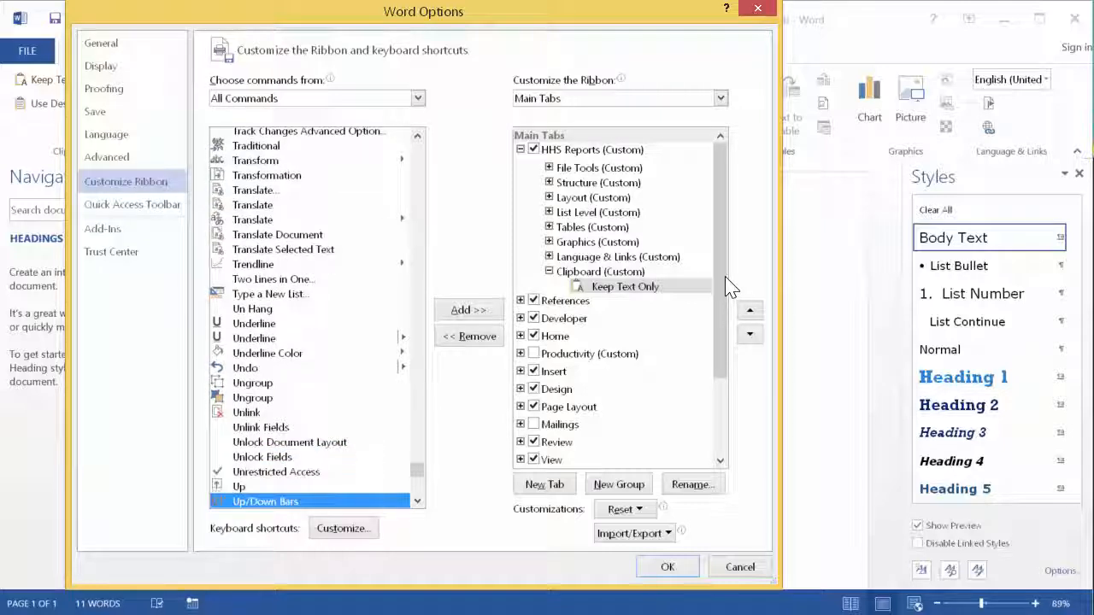
key(Down)
key(Down)
key(Down)
key(Down)
key(Down)
key(Down)
key(Down)
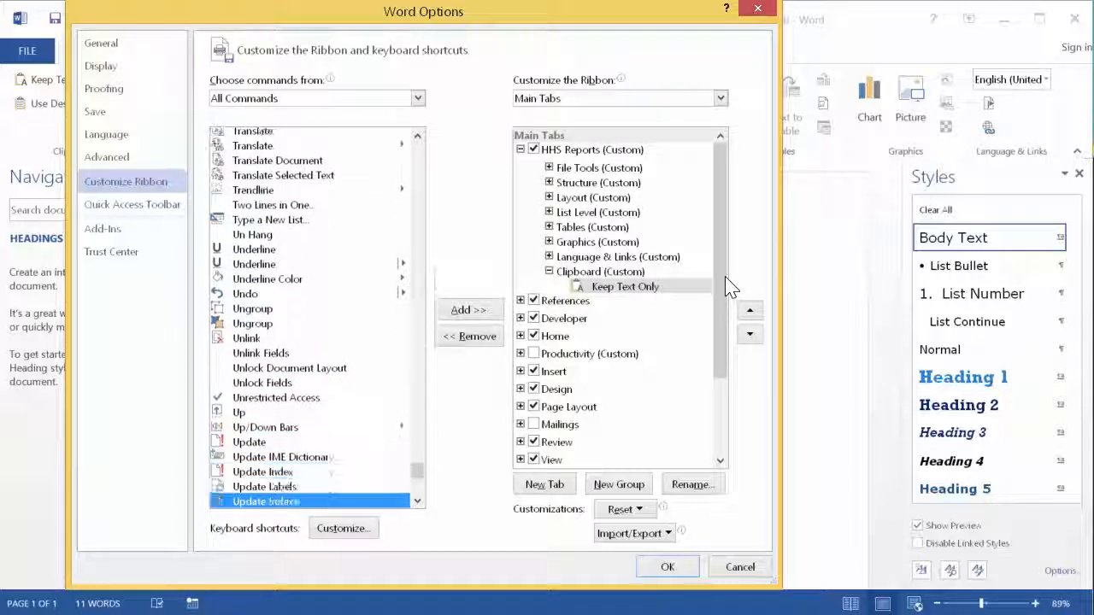
key(Down)
key(Down)
key(Down)
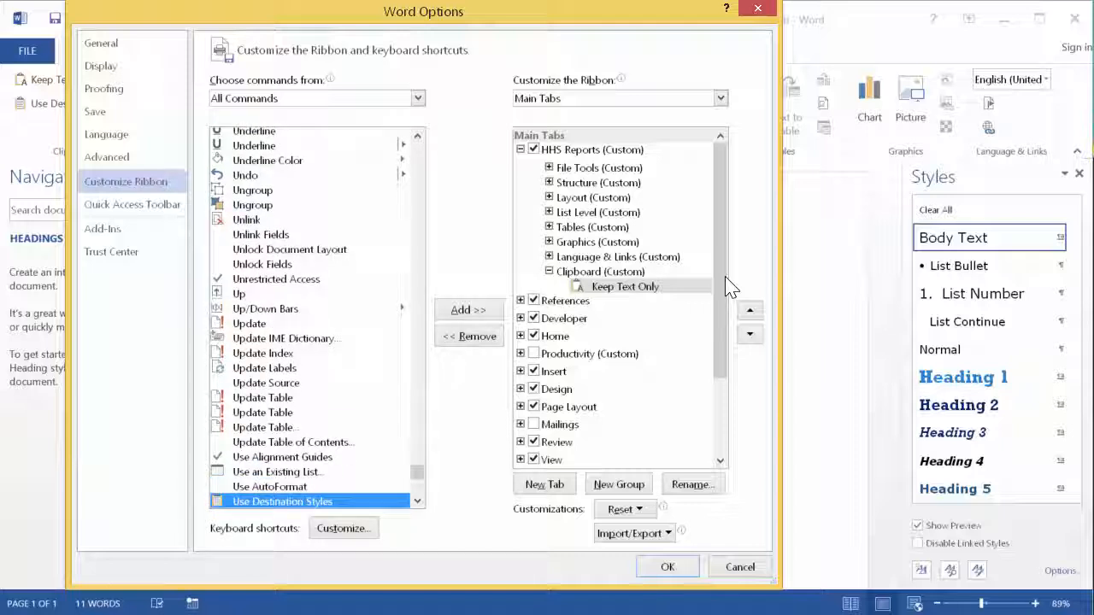
click(491, 311)
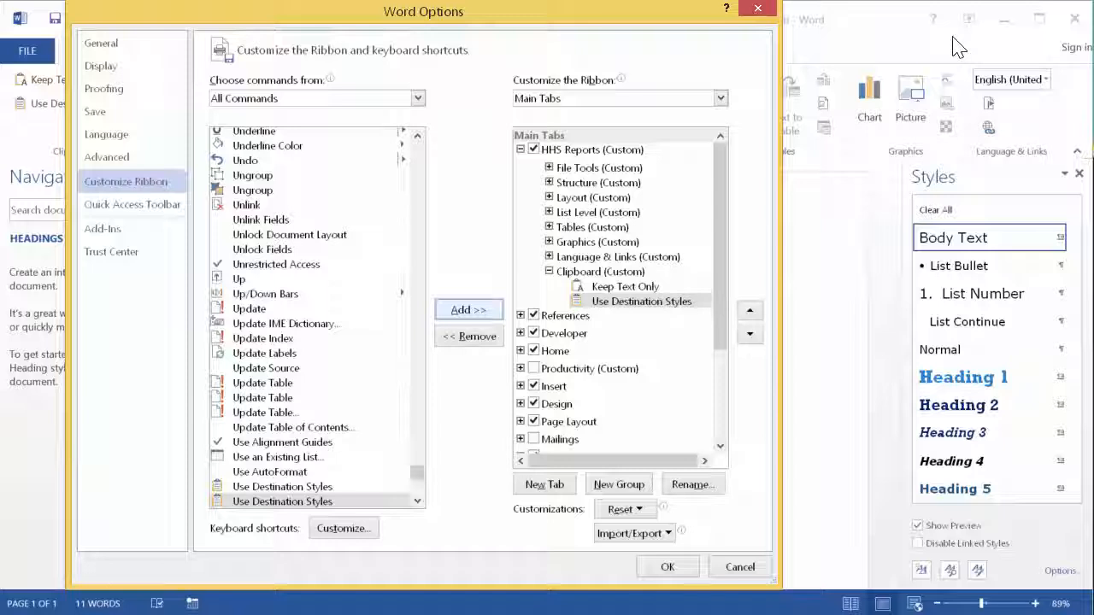
Move the Clipboard group up to be the first group of the HHS Reports tab and apply the ribbon changes
click(598, 272)
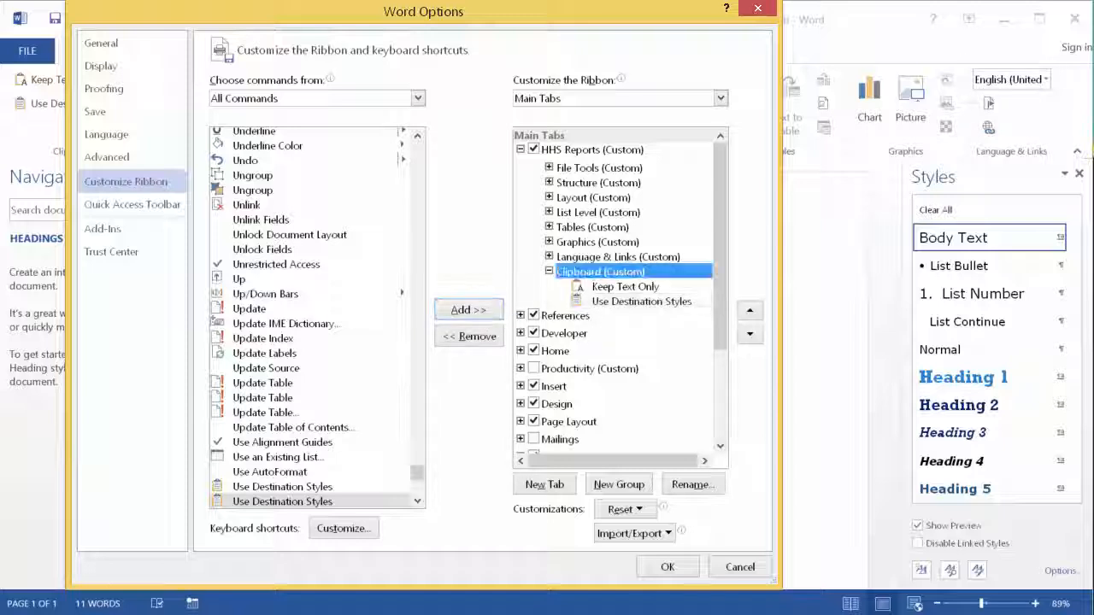
click(750, 311)
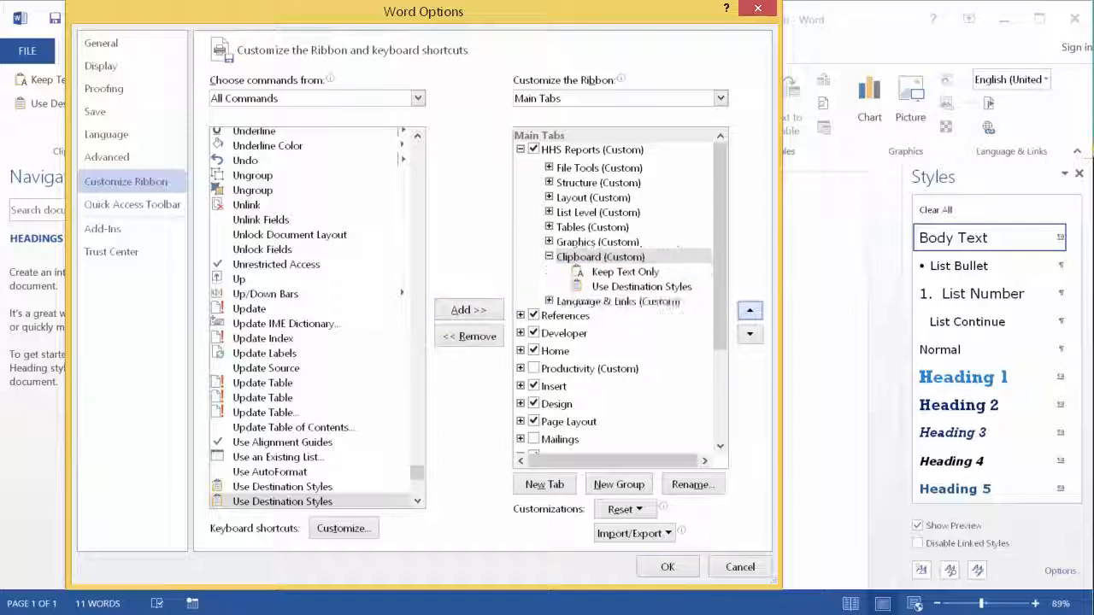
click(749, 311)
click(750, 311)
click(750, 311)
click(750, 311)
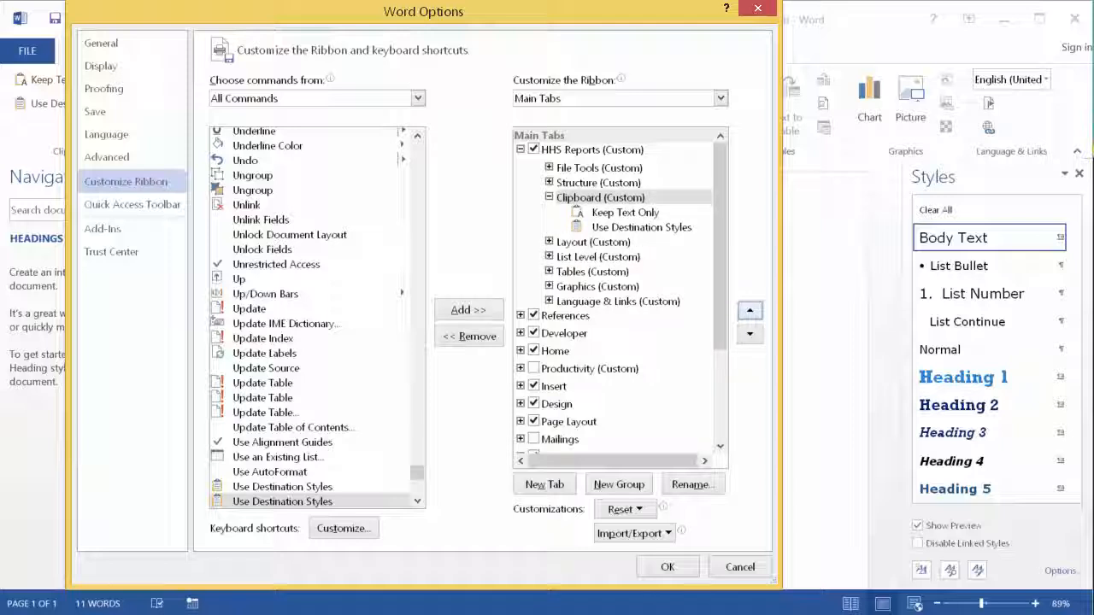
click(749, 311)
click(750, 311)
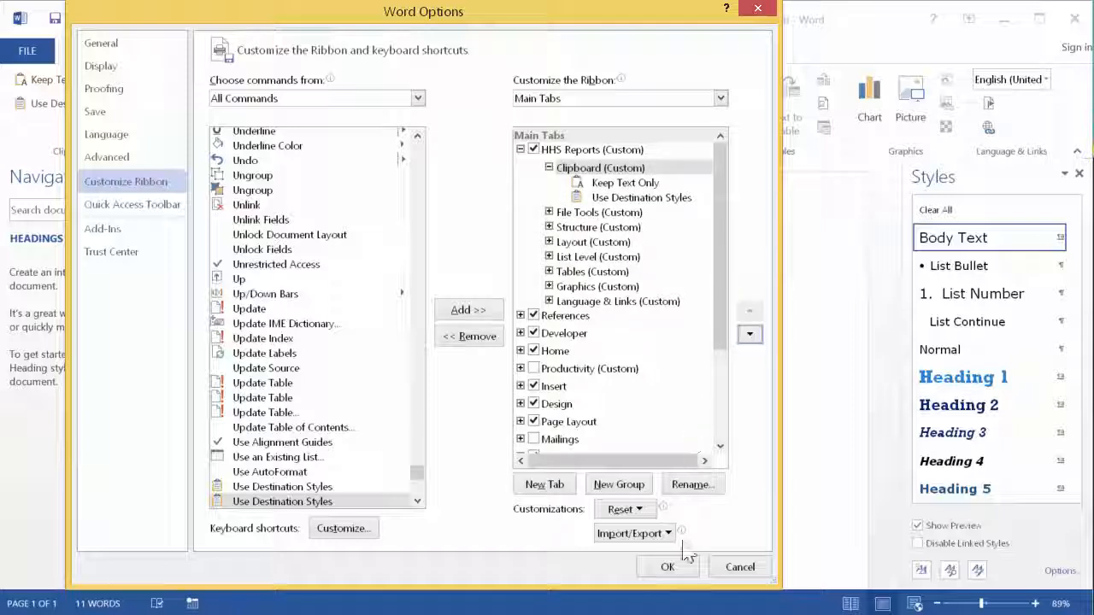
click(667, 568)
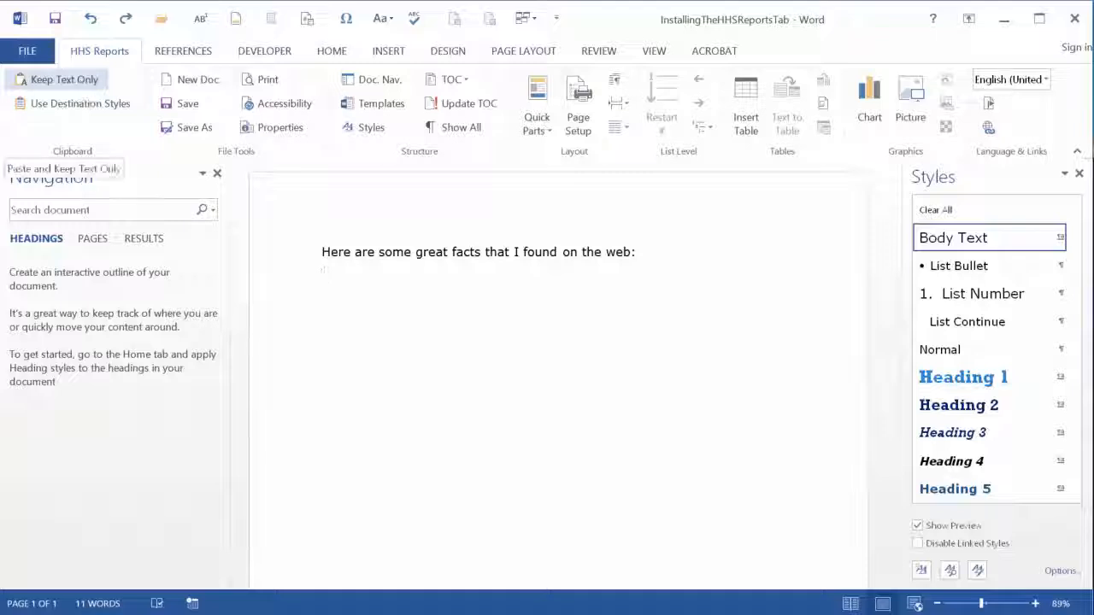
Paste the copied lightning storm fact below the intro line with the Clipboard group's Keep Text Only command
click(80, 82)
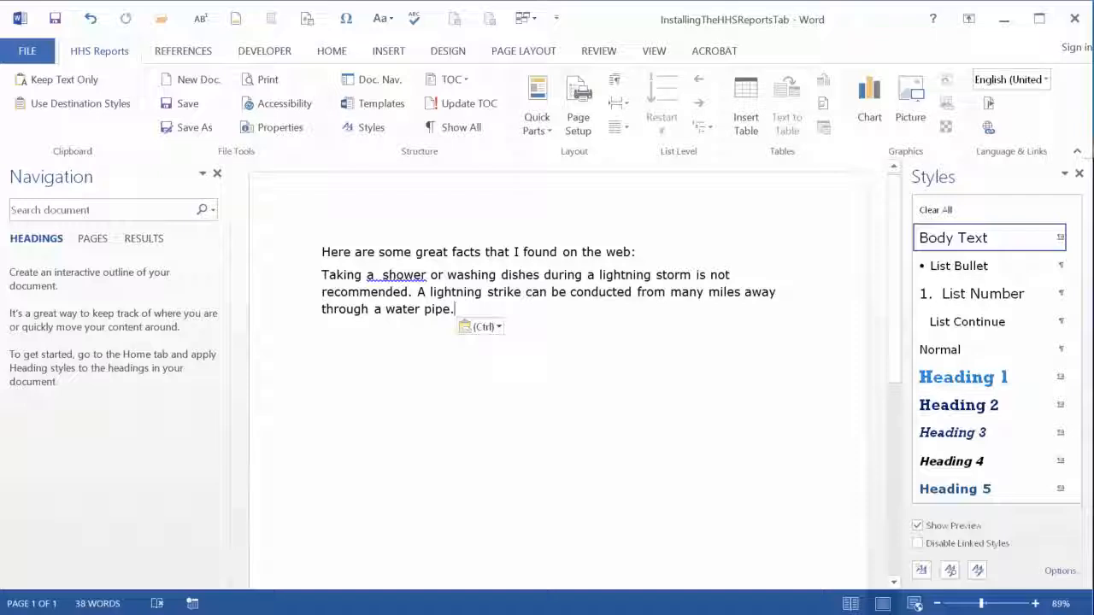
Open the ribbon customization page of the Word options and cancel it without making changes
click(27, 51)
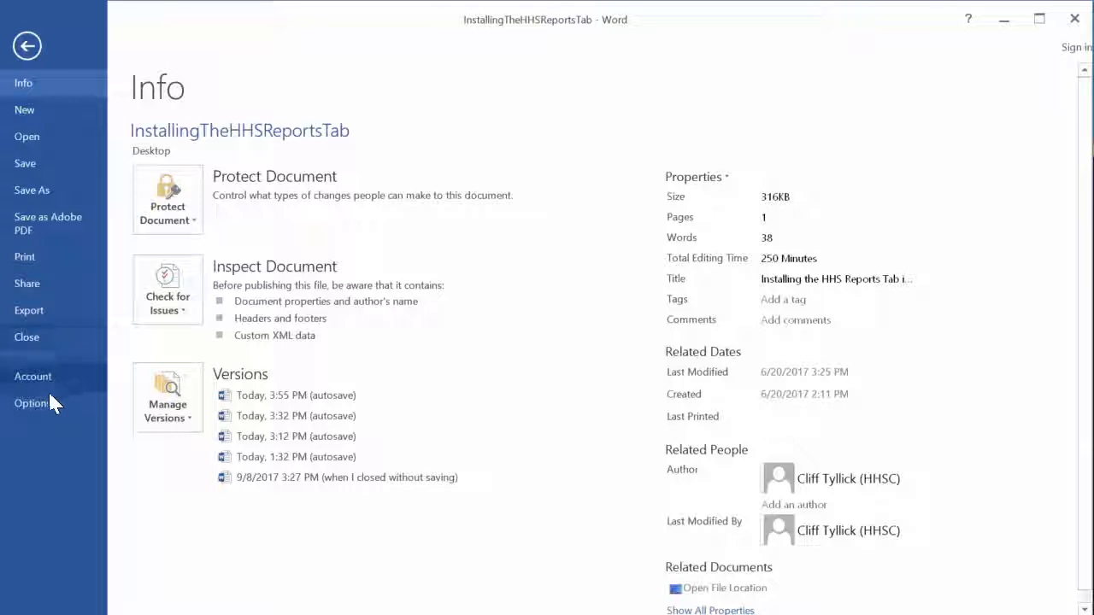
key(Escape)
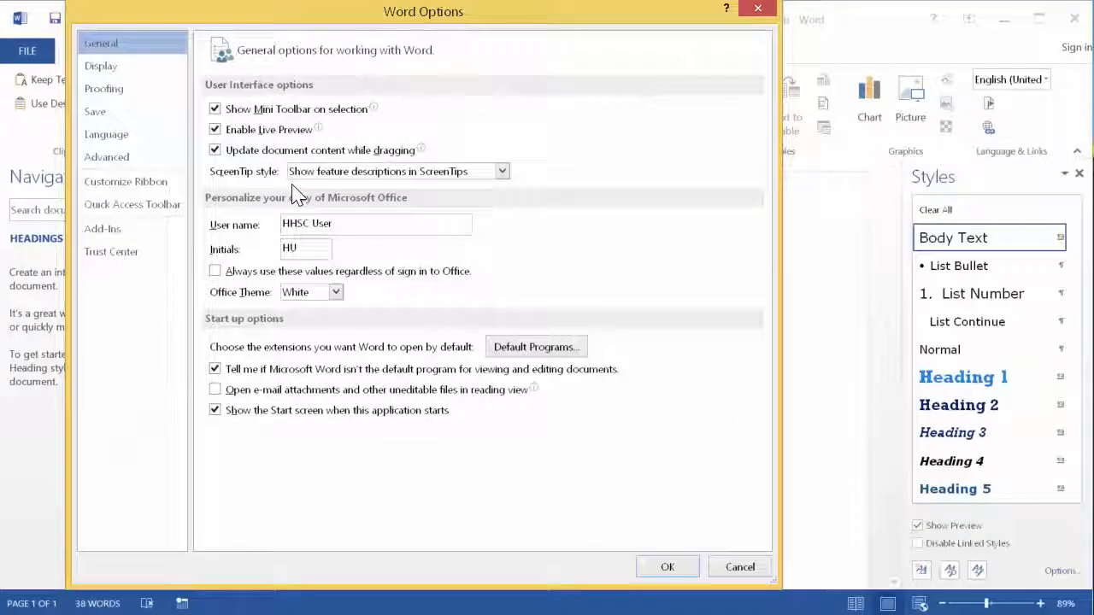
click(124, 182)
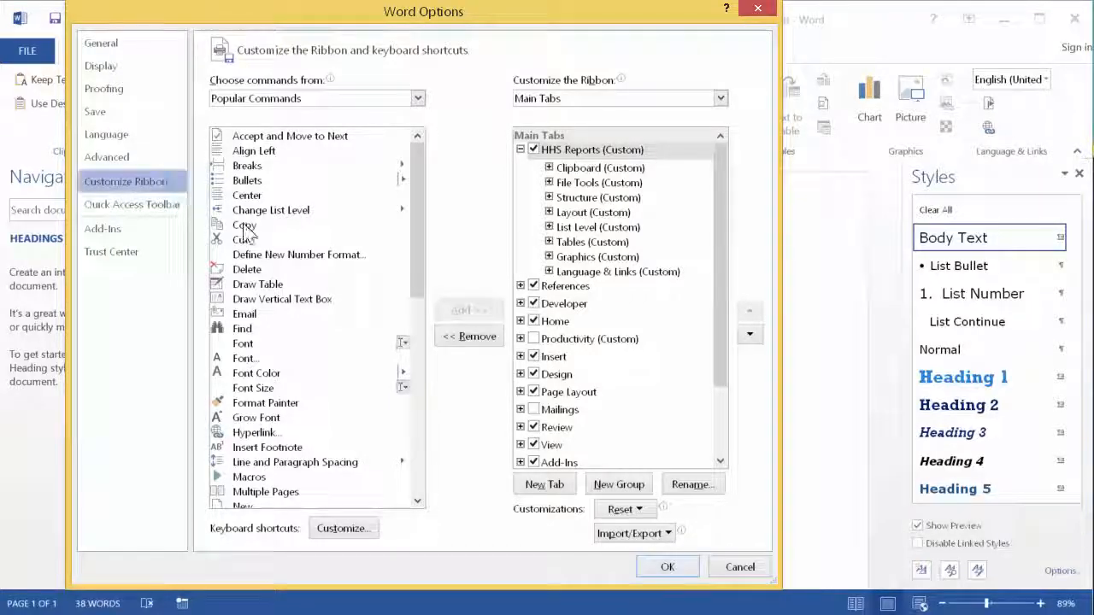
click(739, 567)
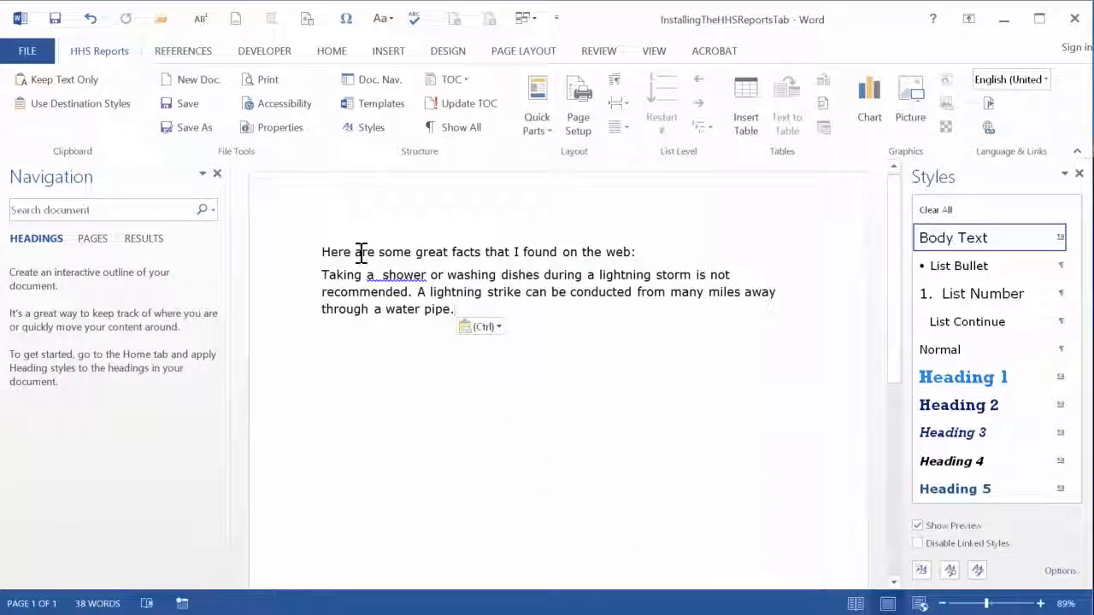
Export all ribbon customizations to the Documents folder as an Exported Office UI file named MyWordInterface and close the options
right_click(100, 55)
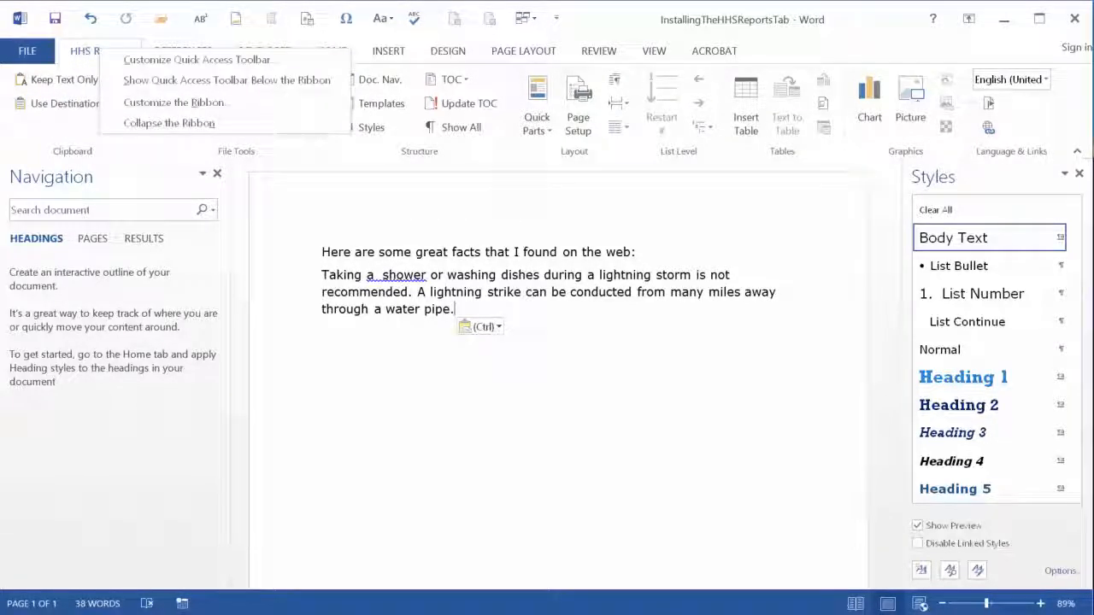
click(178, 103)
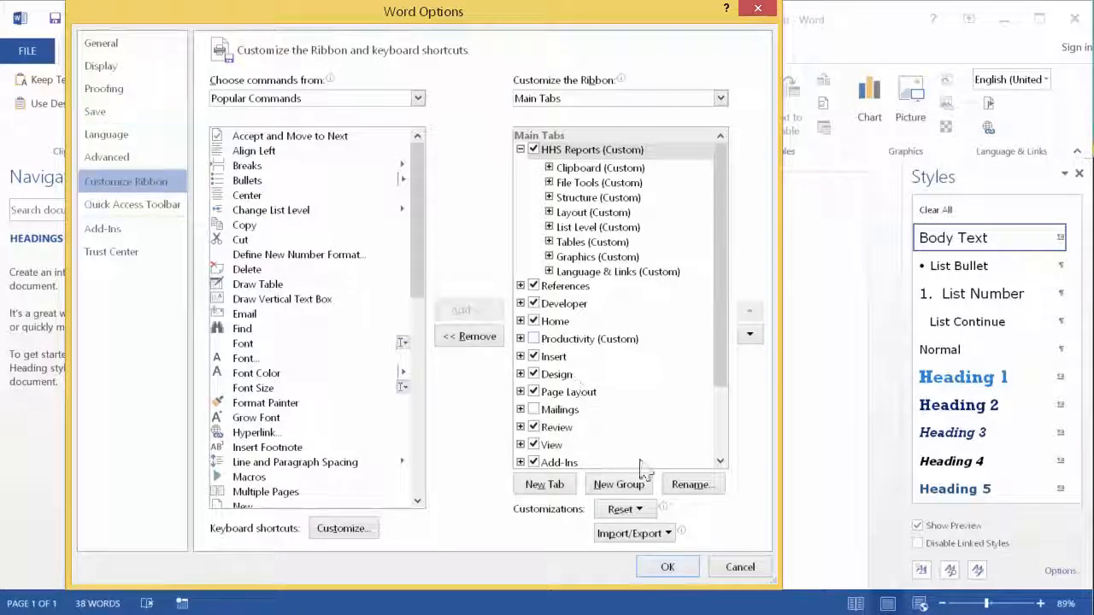
click(667, 533)
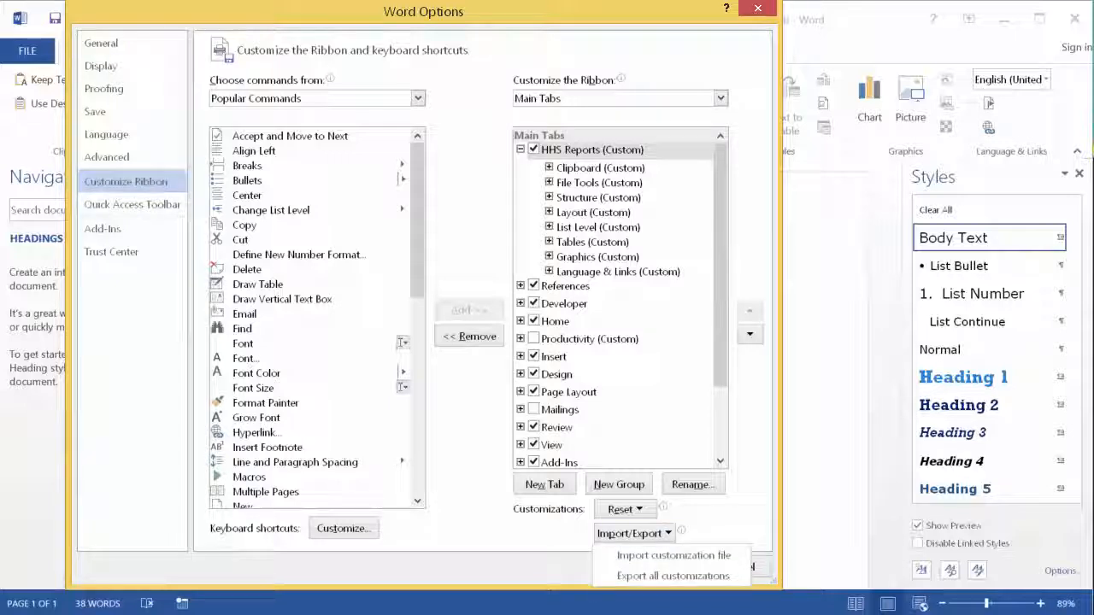
click(673, 578)
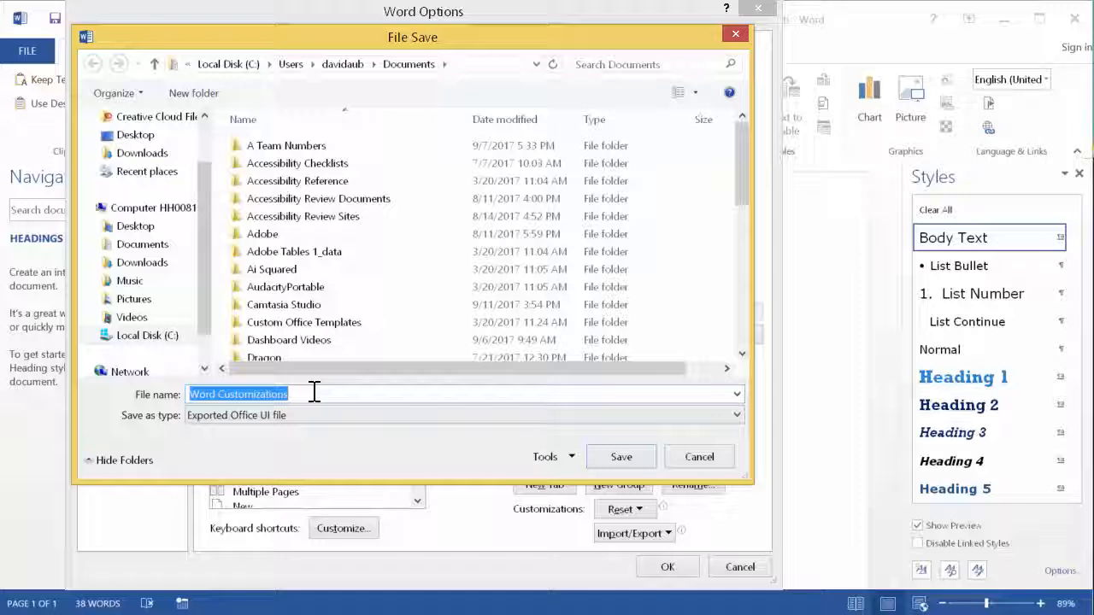
text(My)
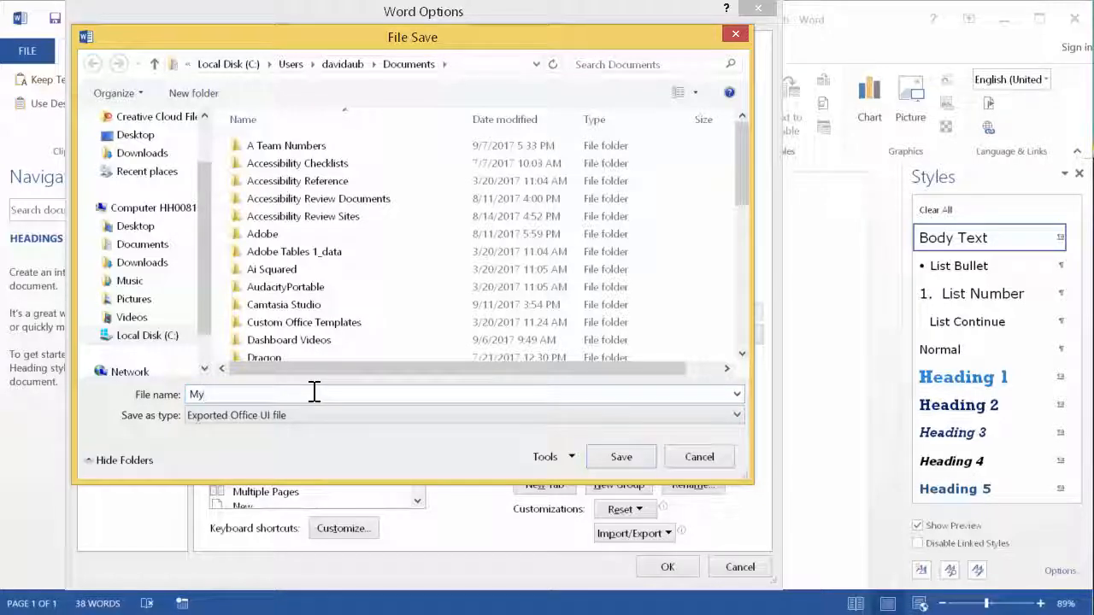
text(WordIn)
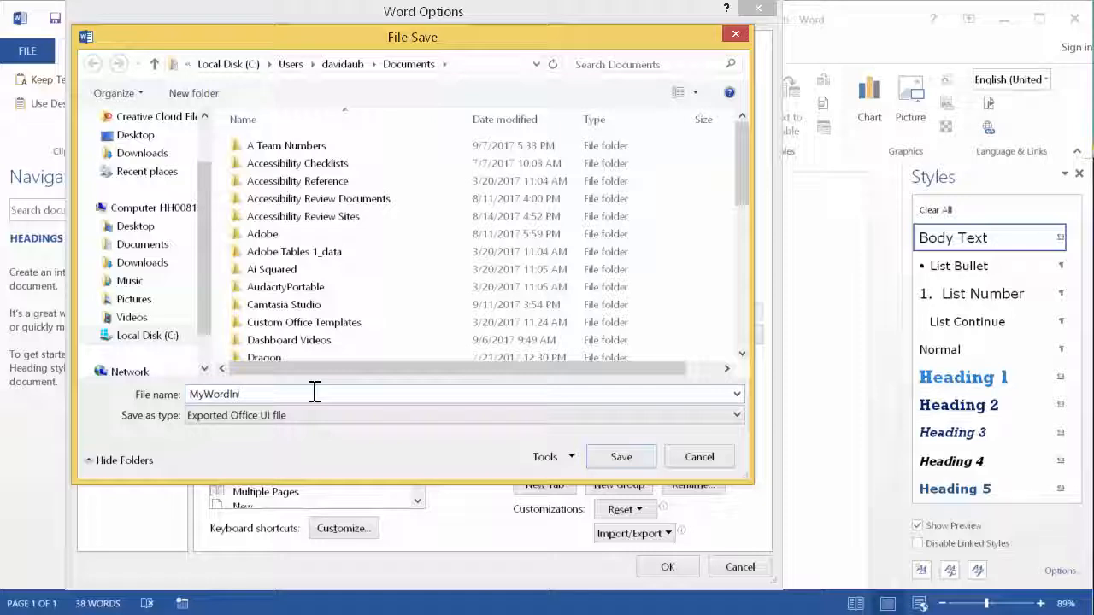
text(terface)
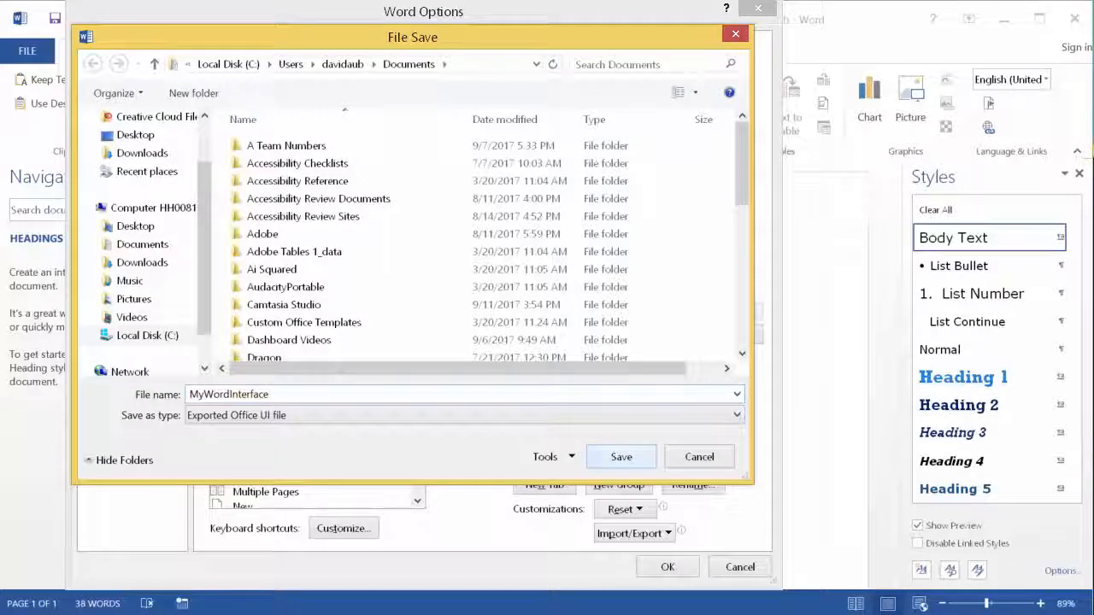
click(621, 460)
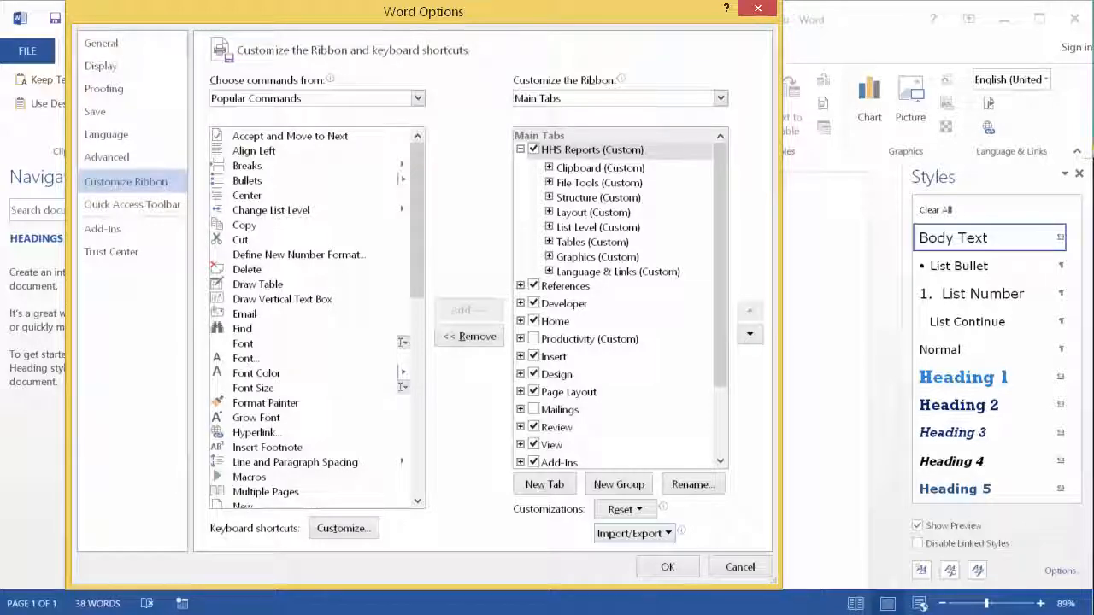
click(666, 568)
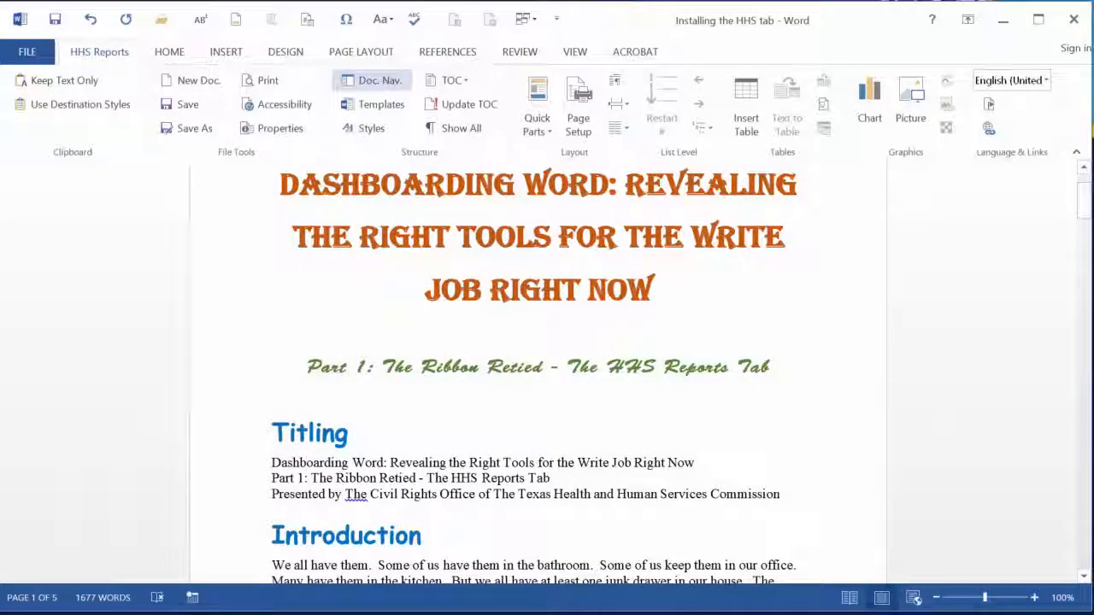
Show the document navigation pane and the styles pane in the "Installing the HHS tab" document
click(376, 79)
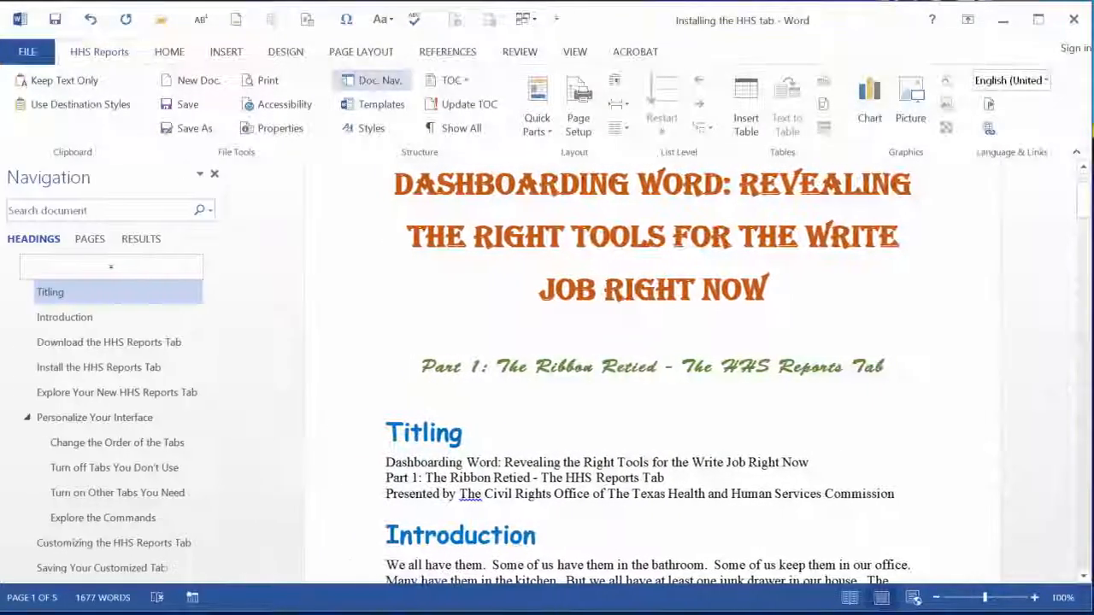
click(384, 143)
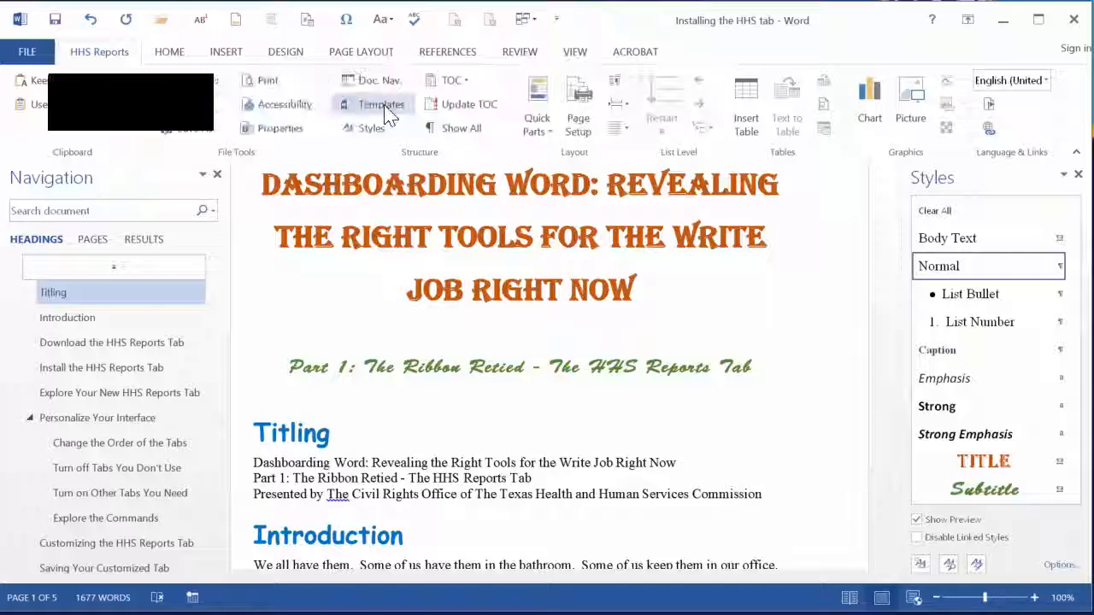
Attach the "HHS Template for Reports-No Instructions" template to the document, with document styles updated automatically
click(381, 104)
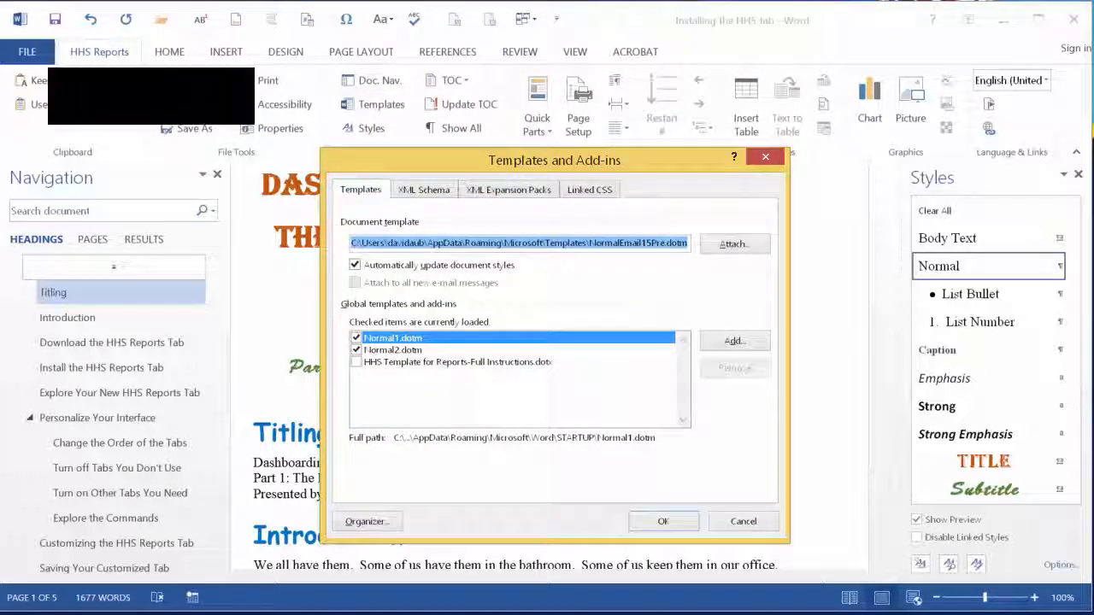
click(734, 244)
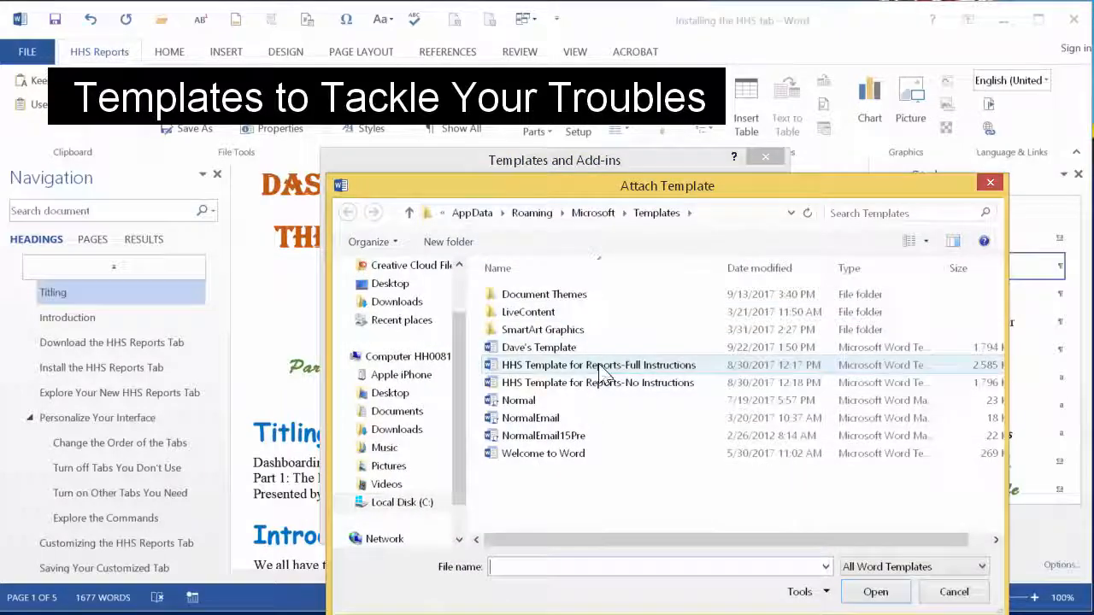
double_click(603, 382)
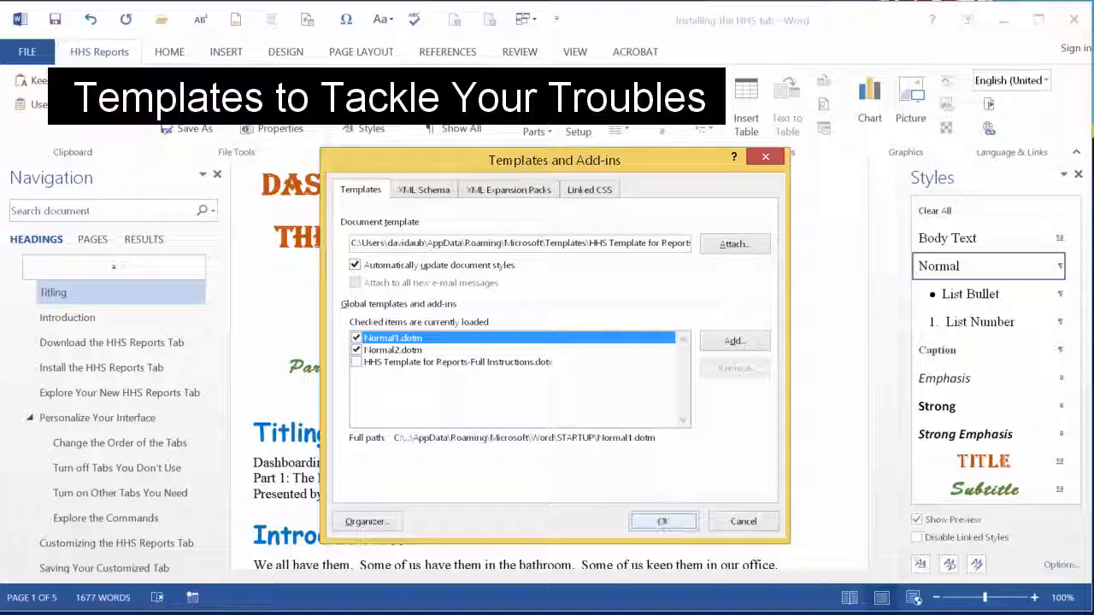
click(662, 521)
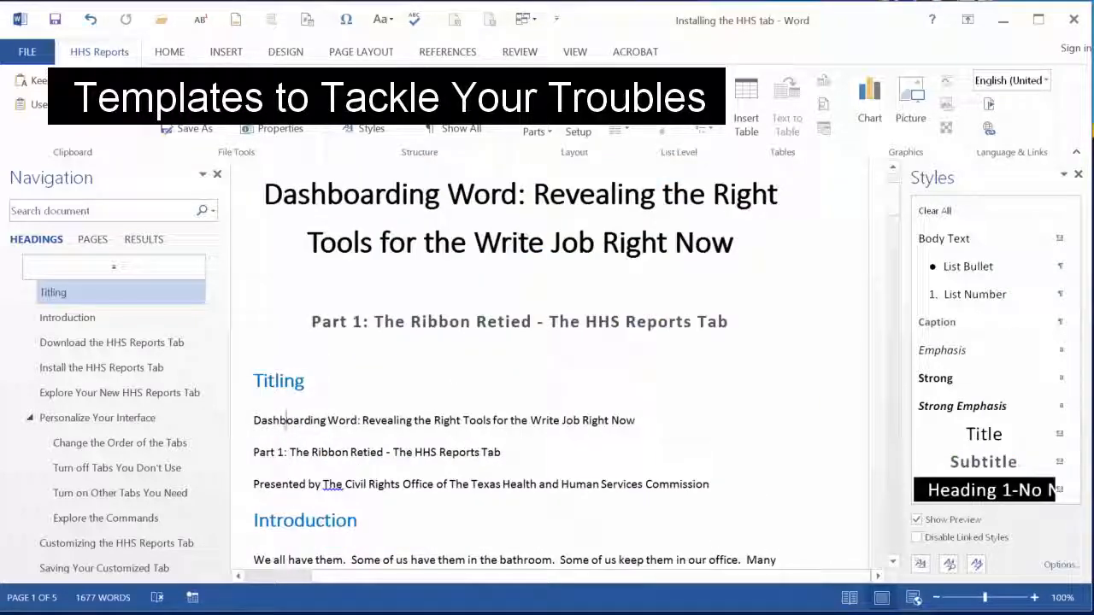